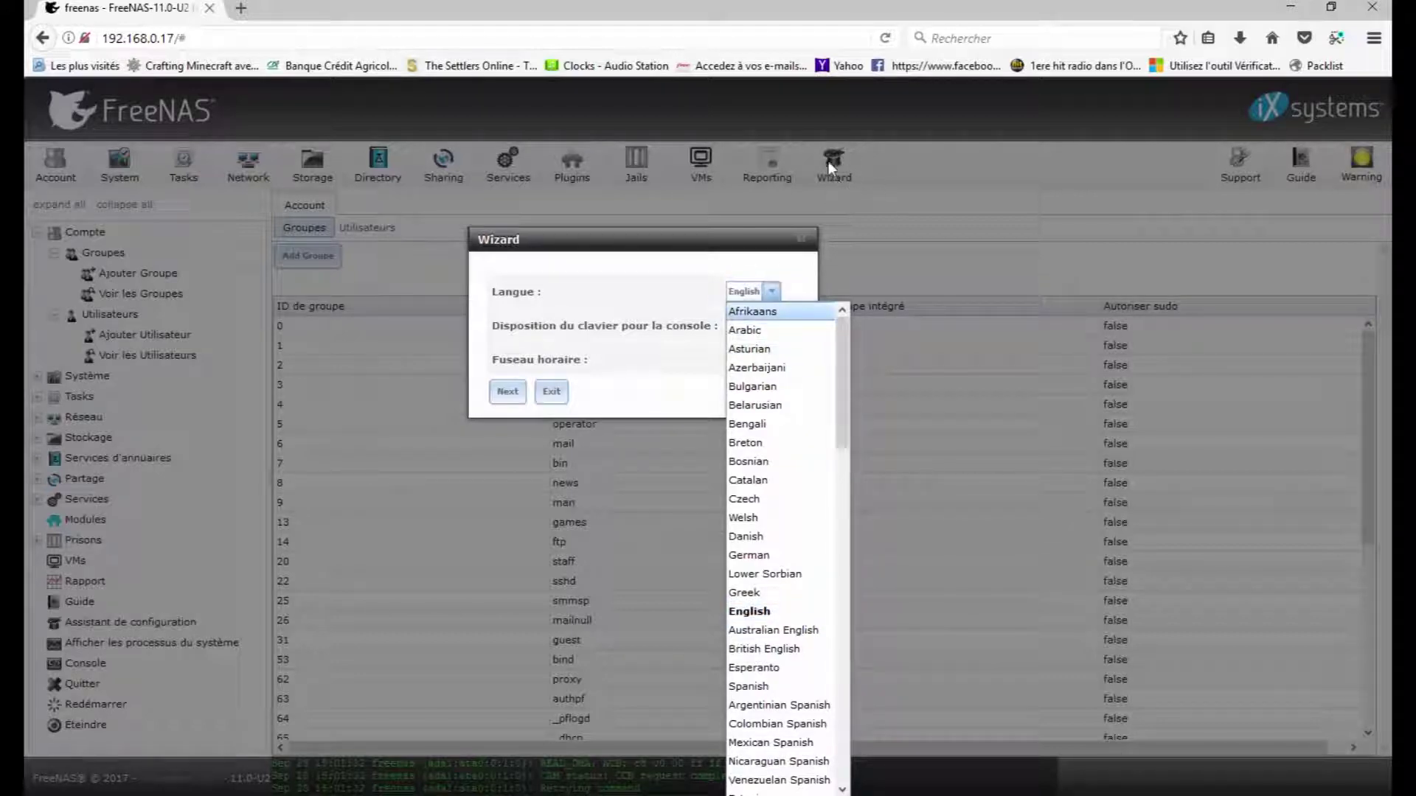
- Set the wizard language to French and the console keyboard layout to French ISO-8859-1 (accent keys), then proceed to the volume settings
scroll(846, 367, "down", 3)
left_click_drag(847, 384, 847, 427)
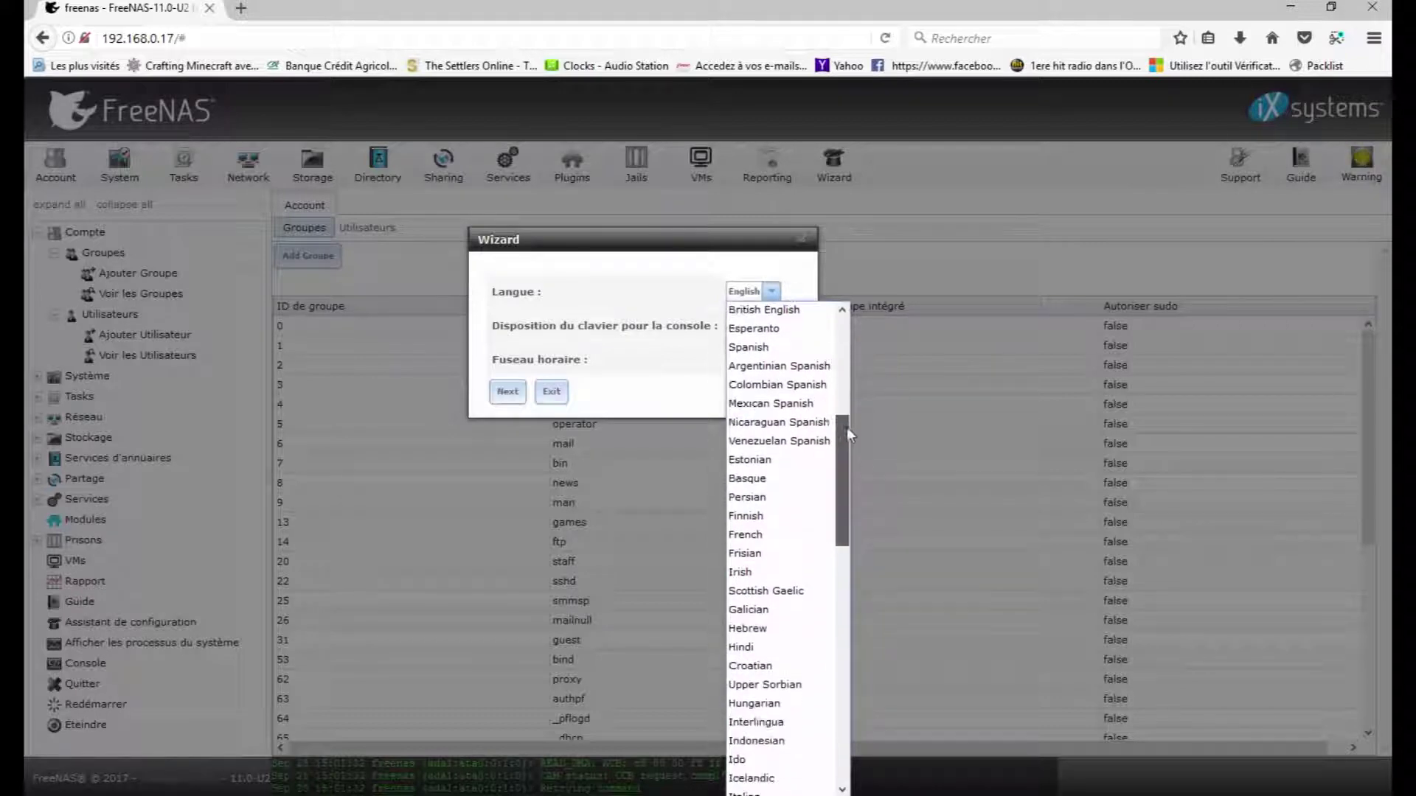
left_click(757, 536)
left_click(757, 326)
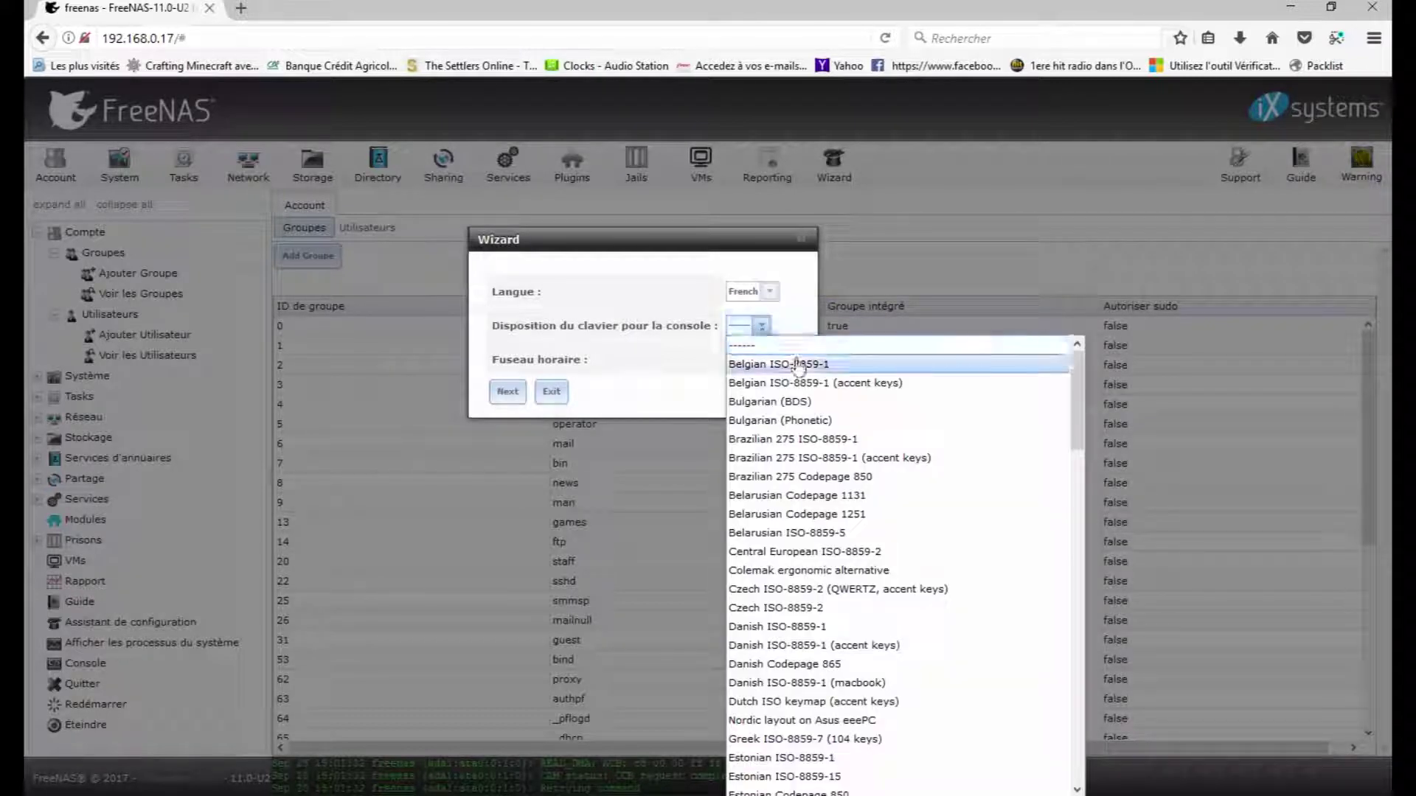
left_click_drag(1077, 405, 1052, 512)
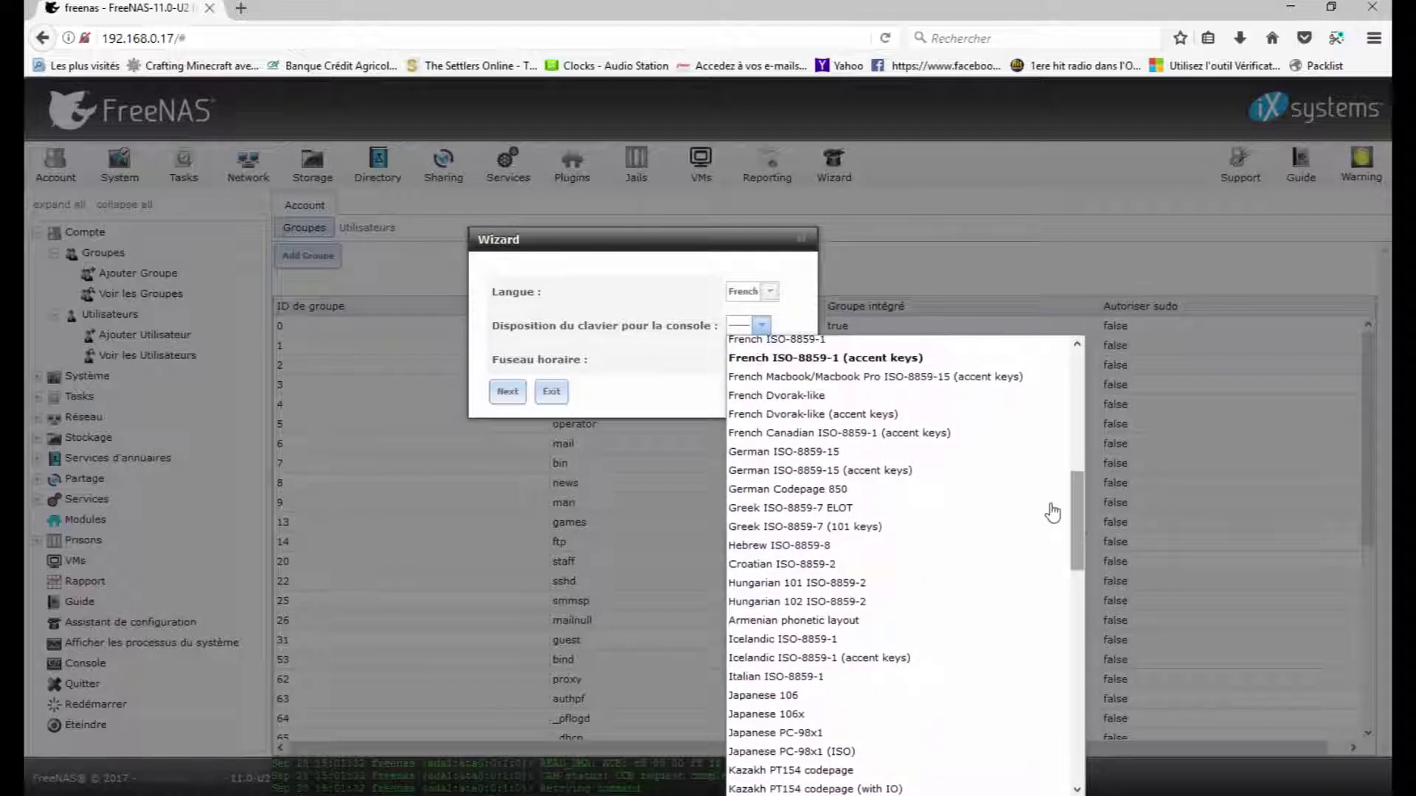
left_click(918, 359)
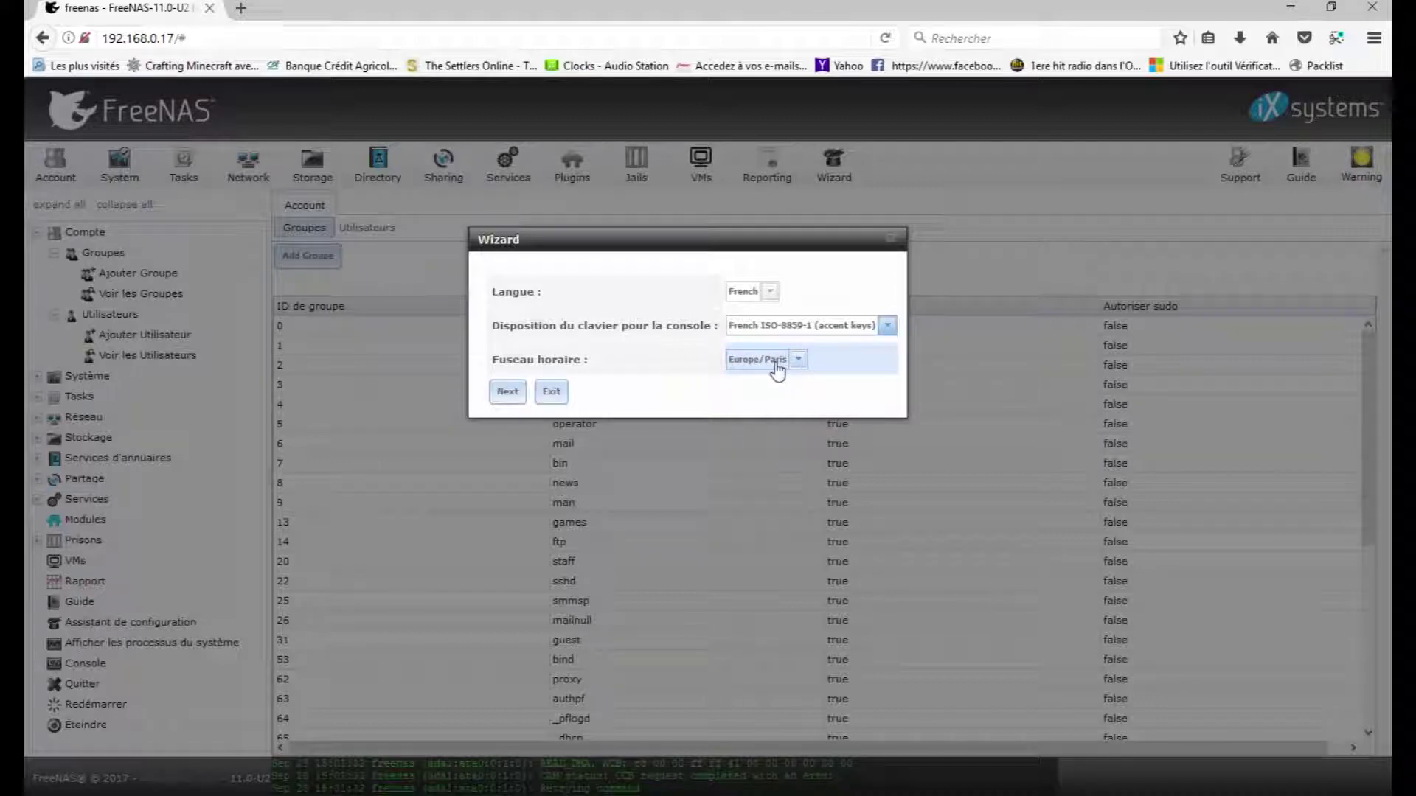
left_click(508, 392)
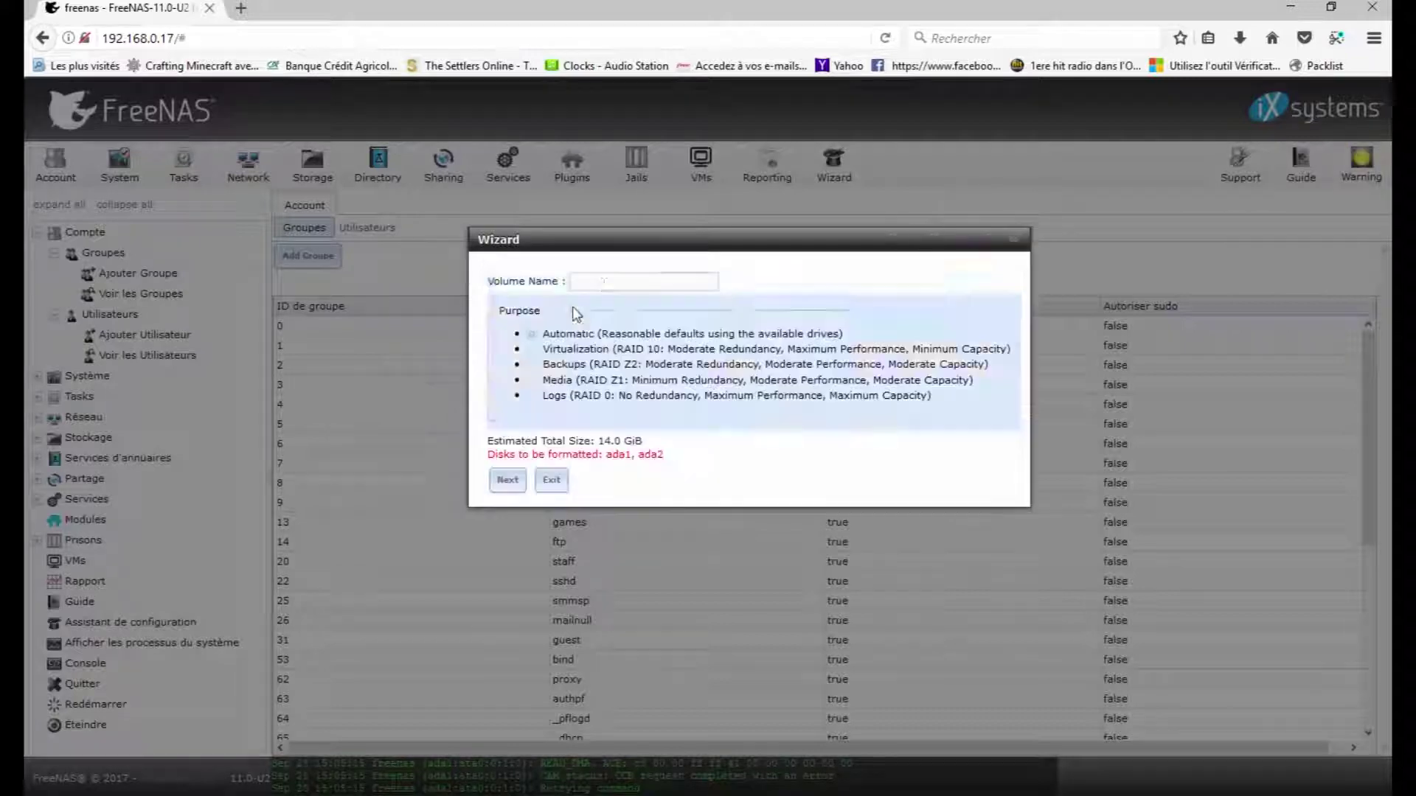
- Name the volume Vol1, keep the Automatic purpose, and proceed to the directory service settings
left_click(585, 283)
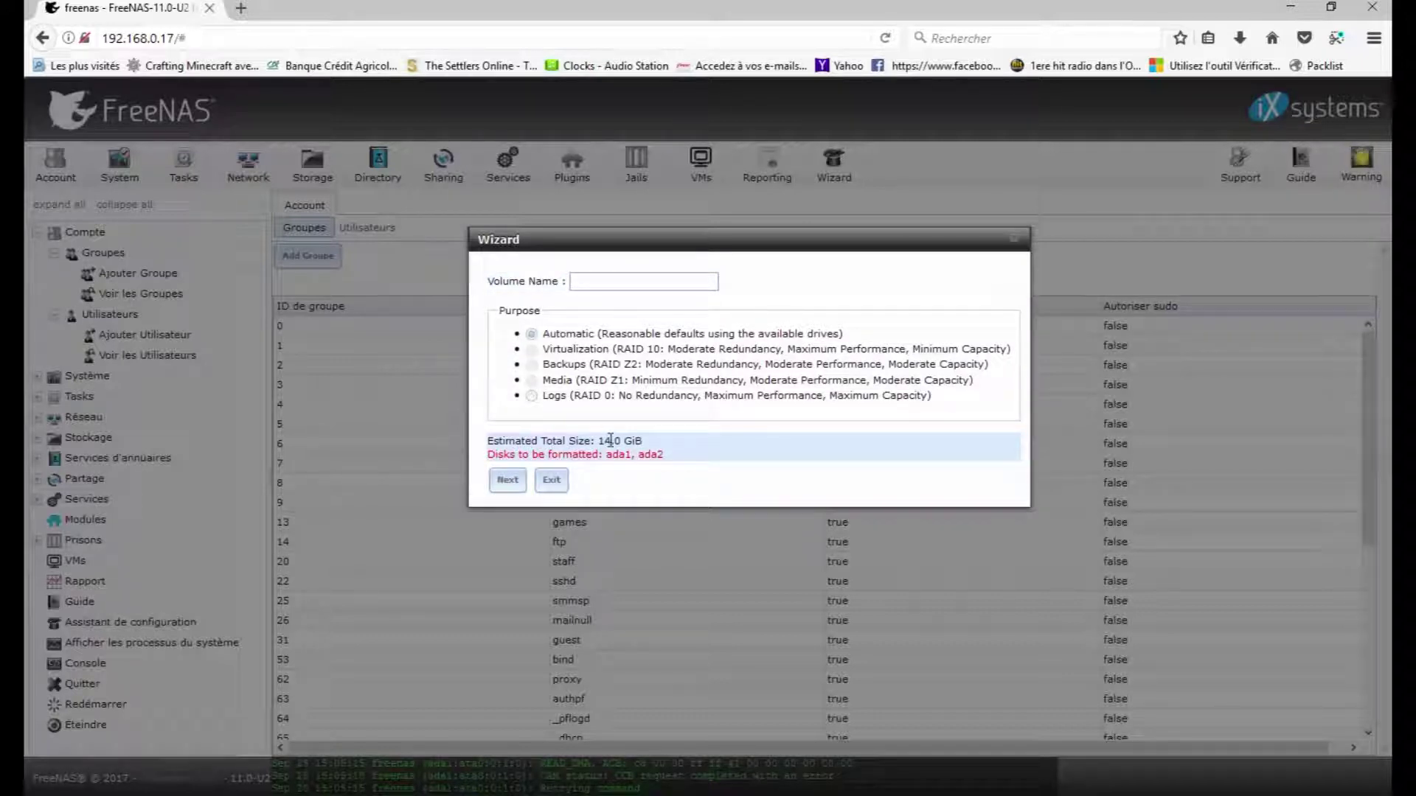
left_click_drag(596, 440, 636, 441)
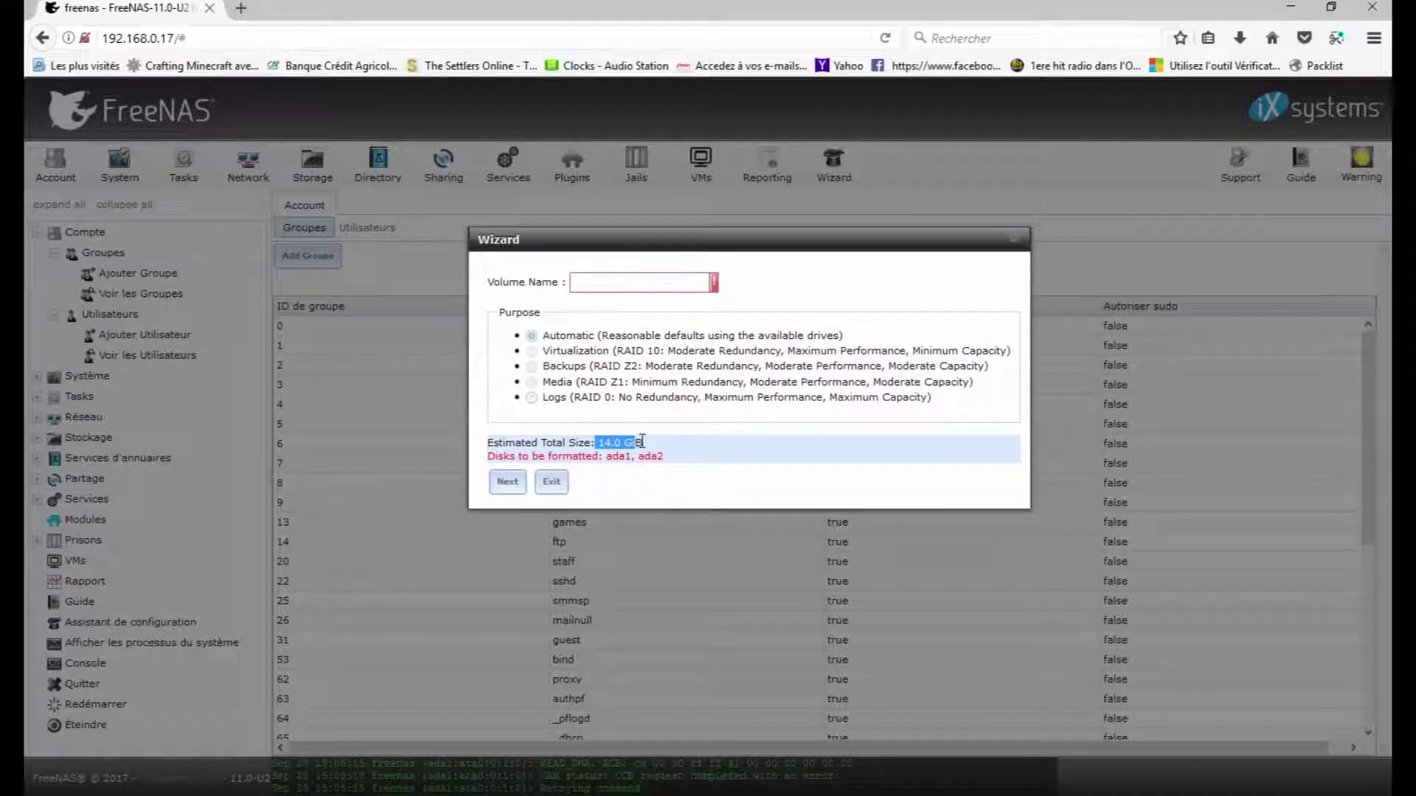
left_click_drag(606, 457, 656, 459)
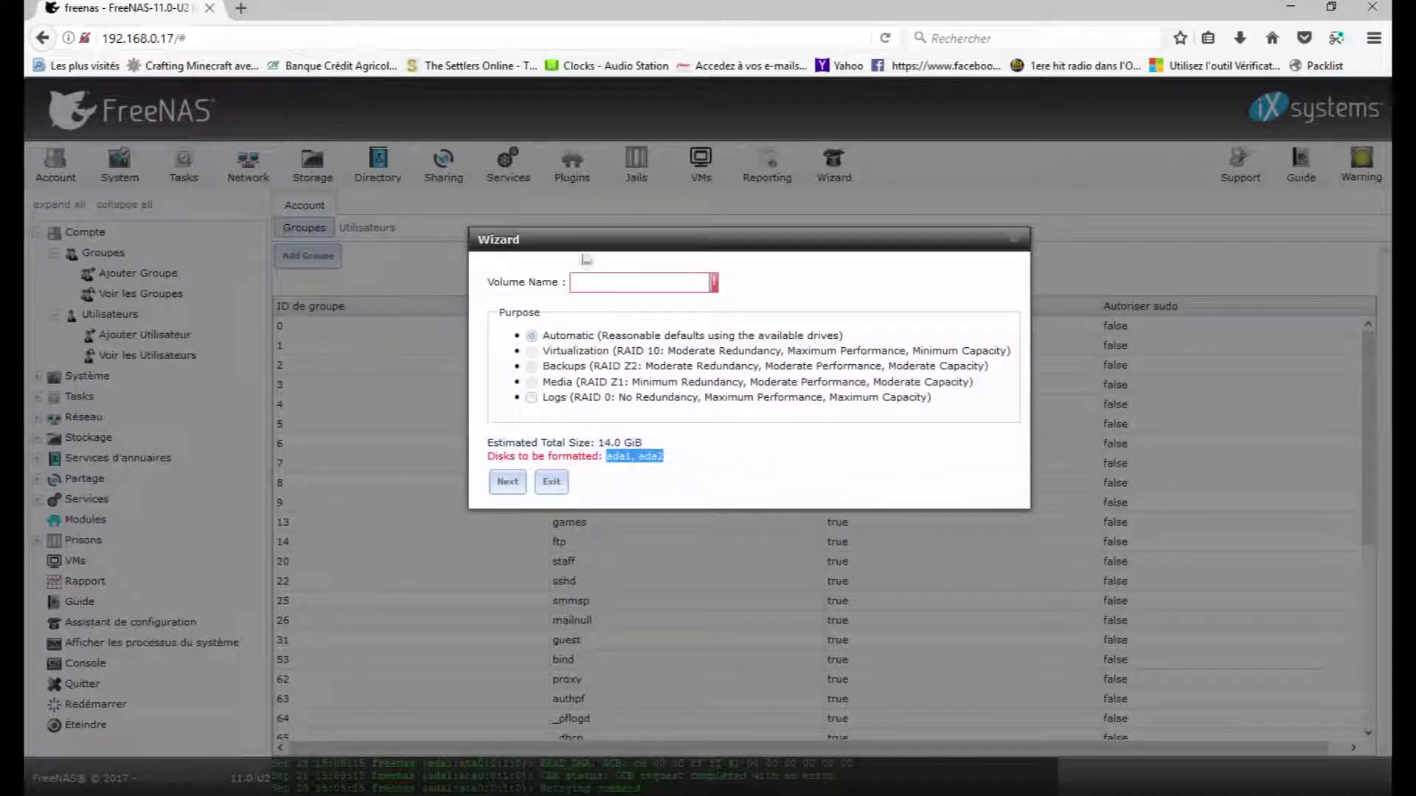
left_click(598, 283)
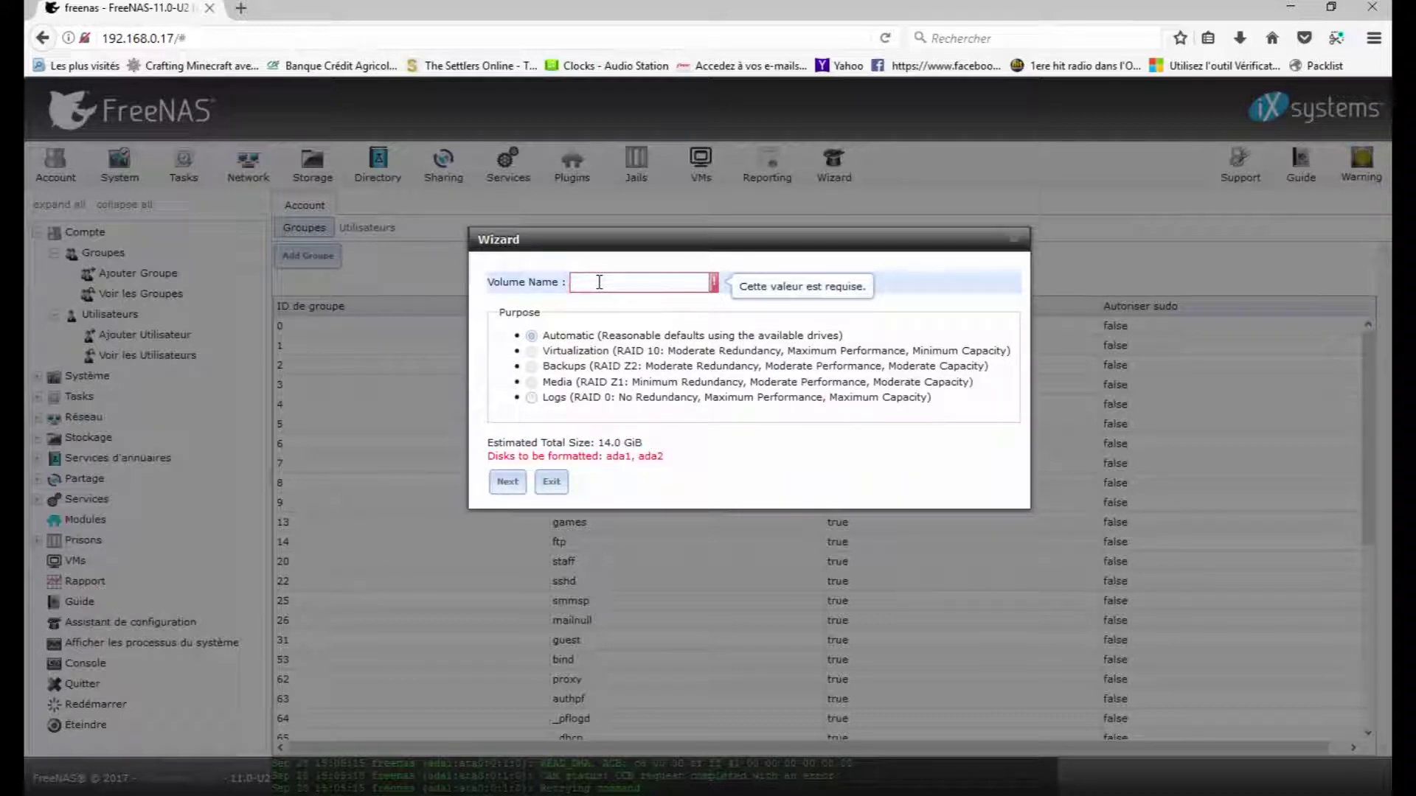
type("Vol1")
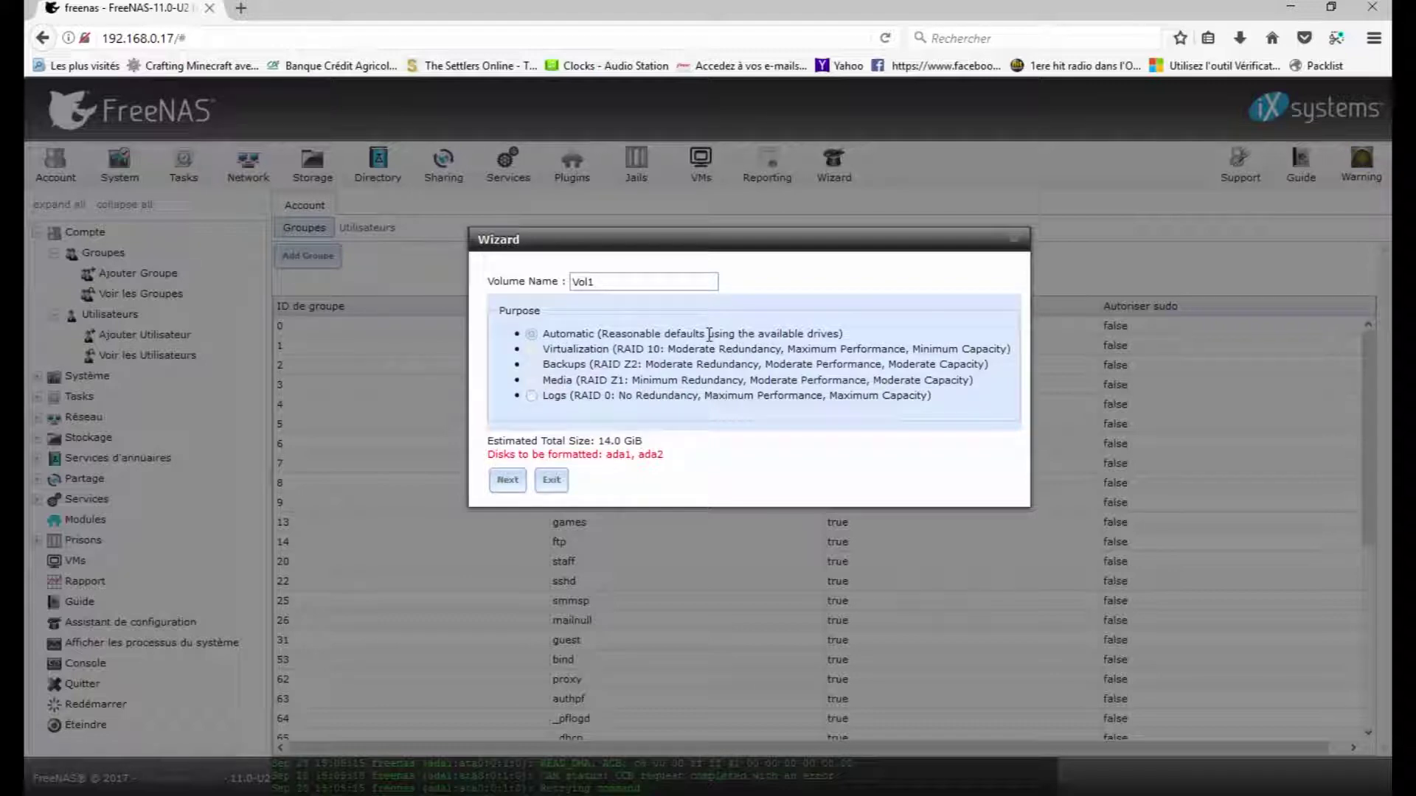
left_click_drag(549, 334, 838, 335)
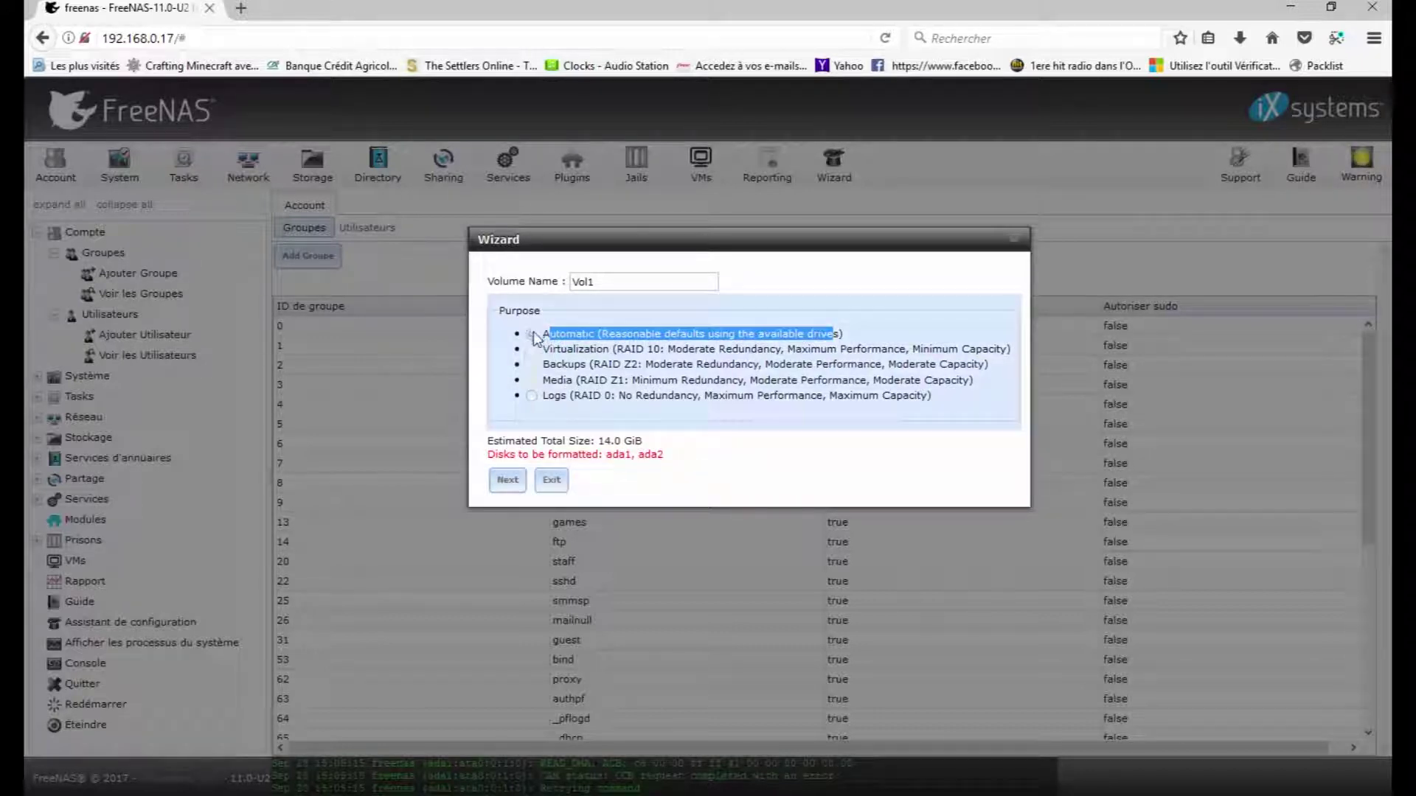
left_click(509, 481)
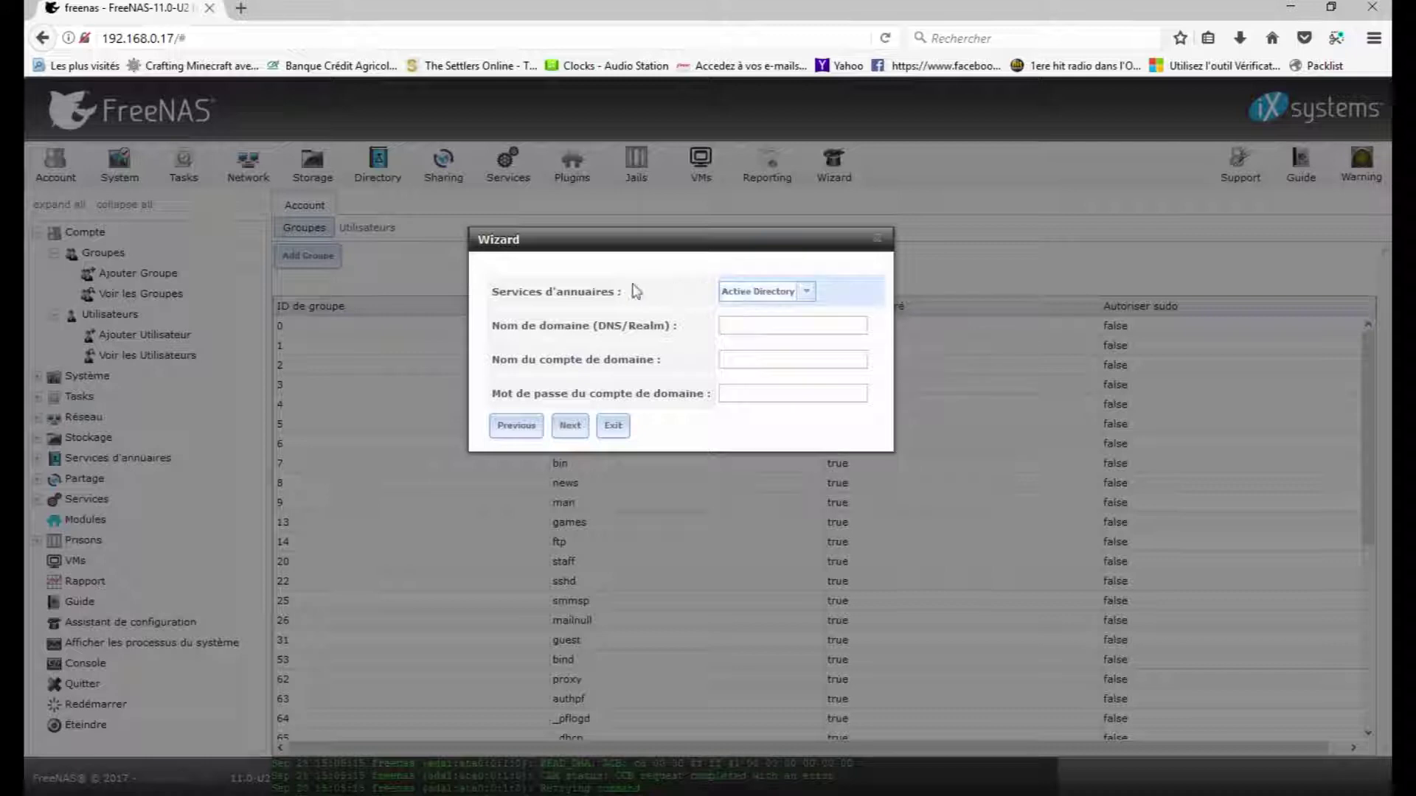
- Skip the directory service configuration, leaving Active Directory selected and the domain fields empty
left_click(795, 293)
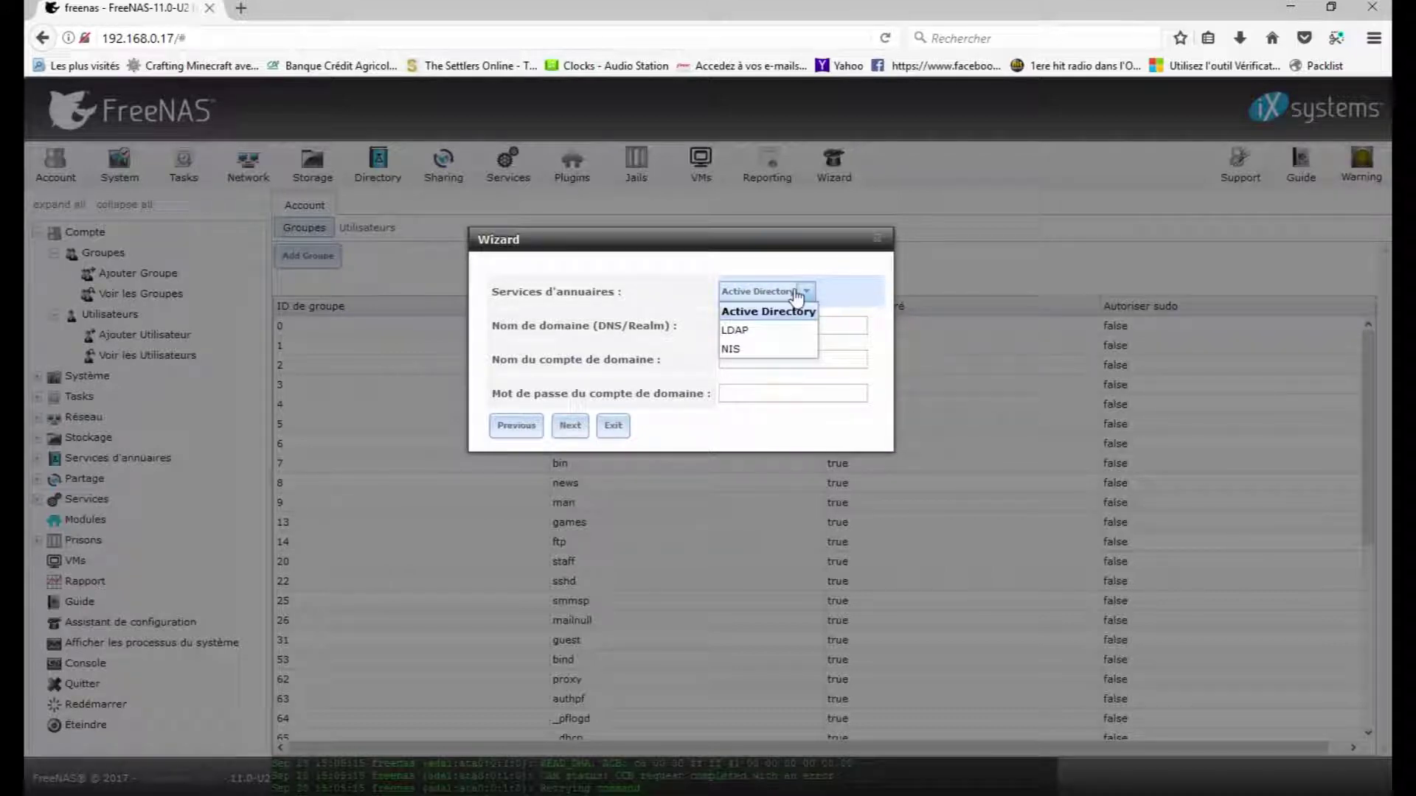
left_click(845, 291)
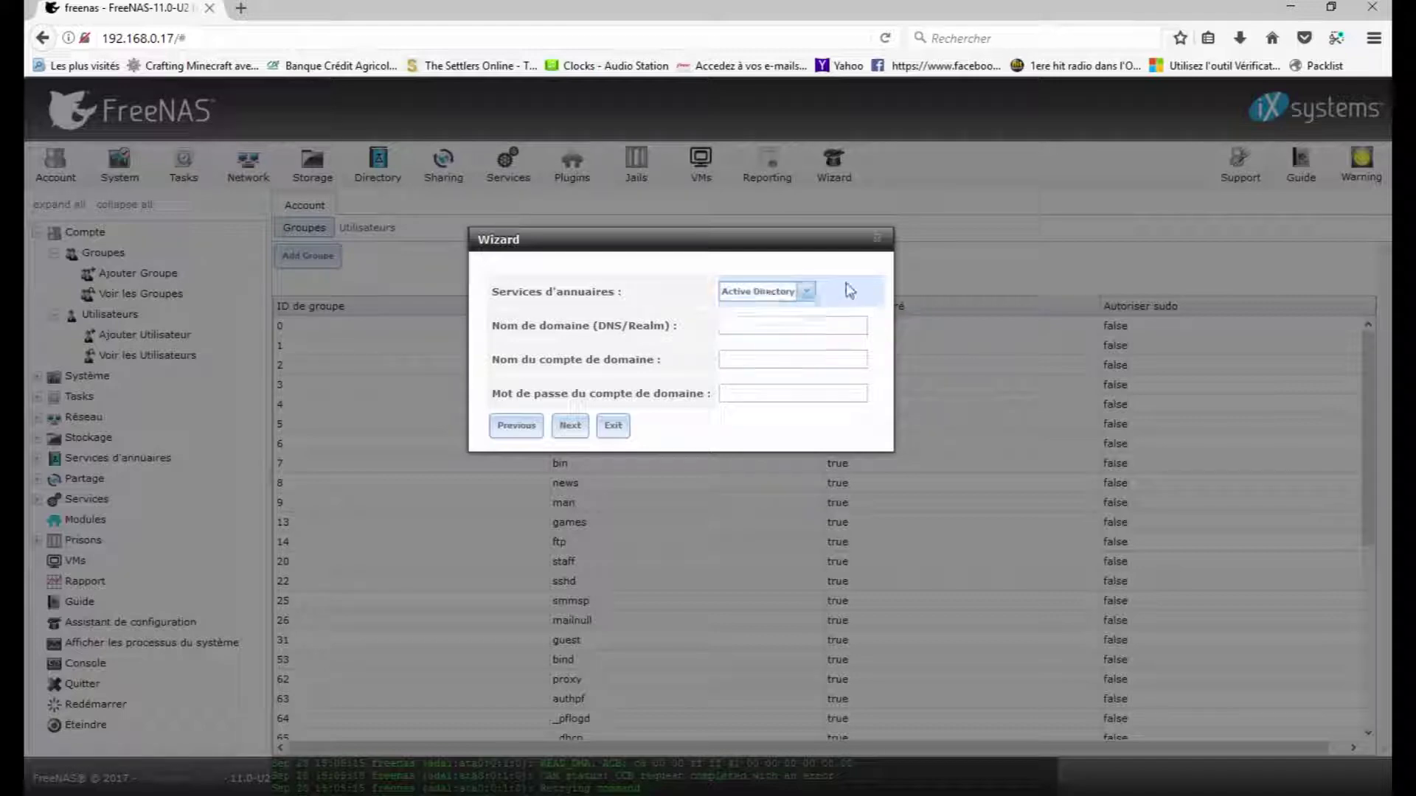
left_click(570, 426)
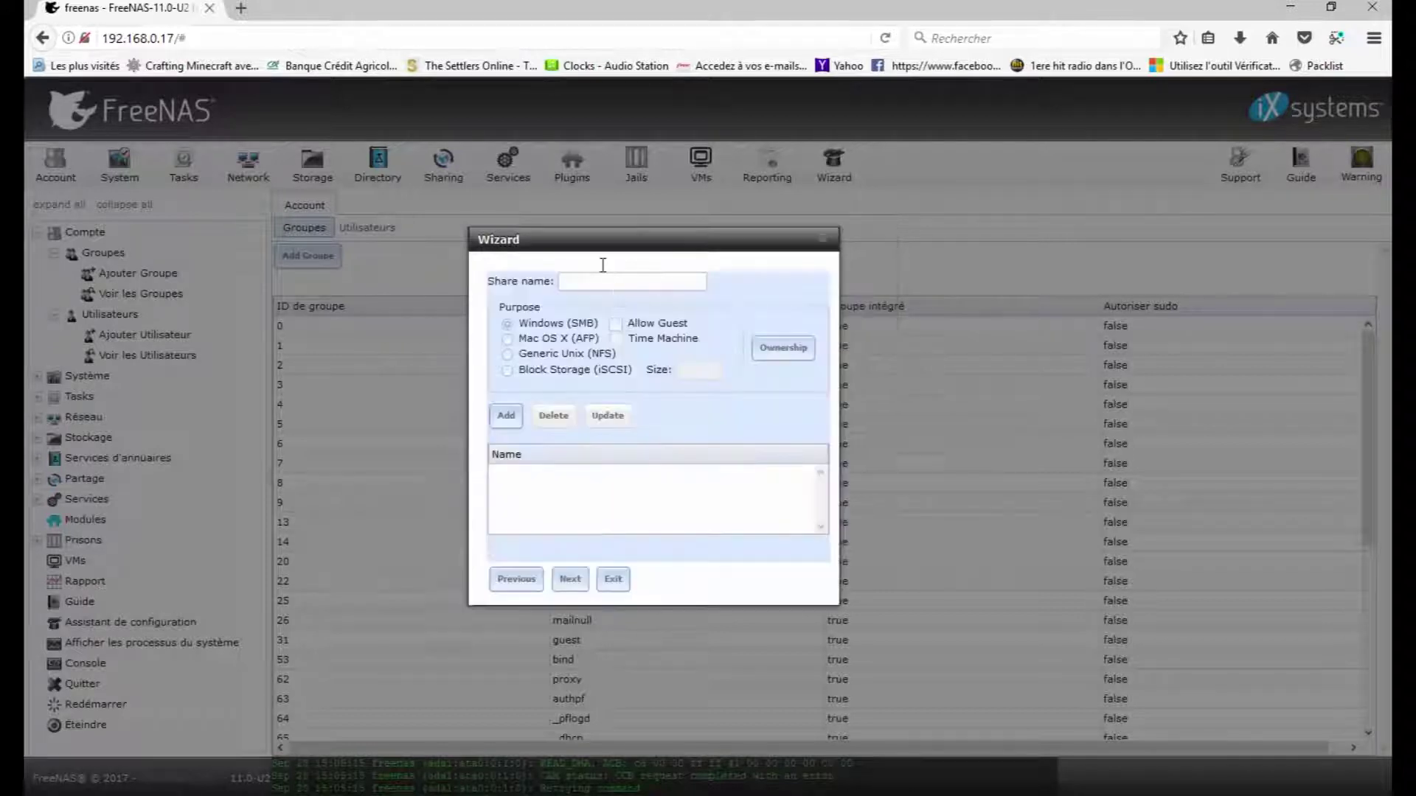
- Add a Windows (SMB) share named Partage1 without guest access
left_click(579, 282)
type("P")
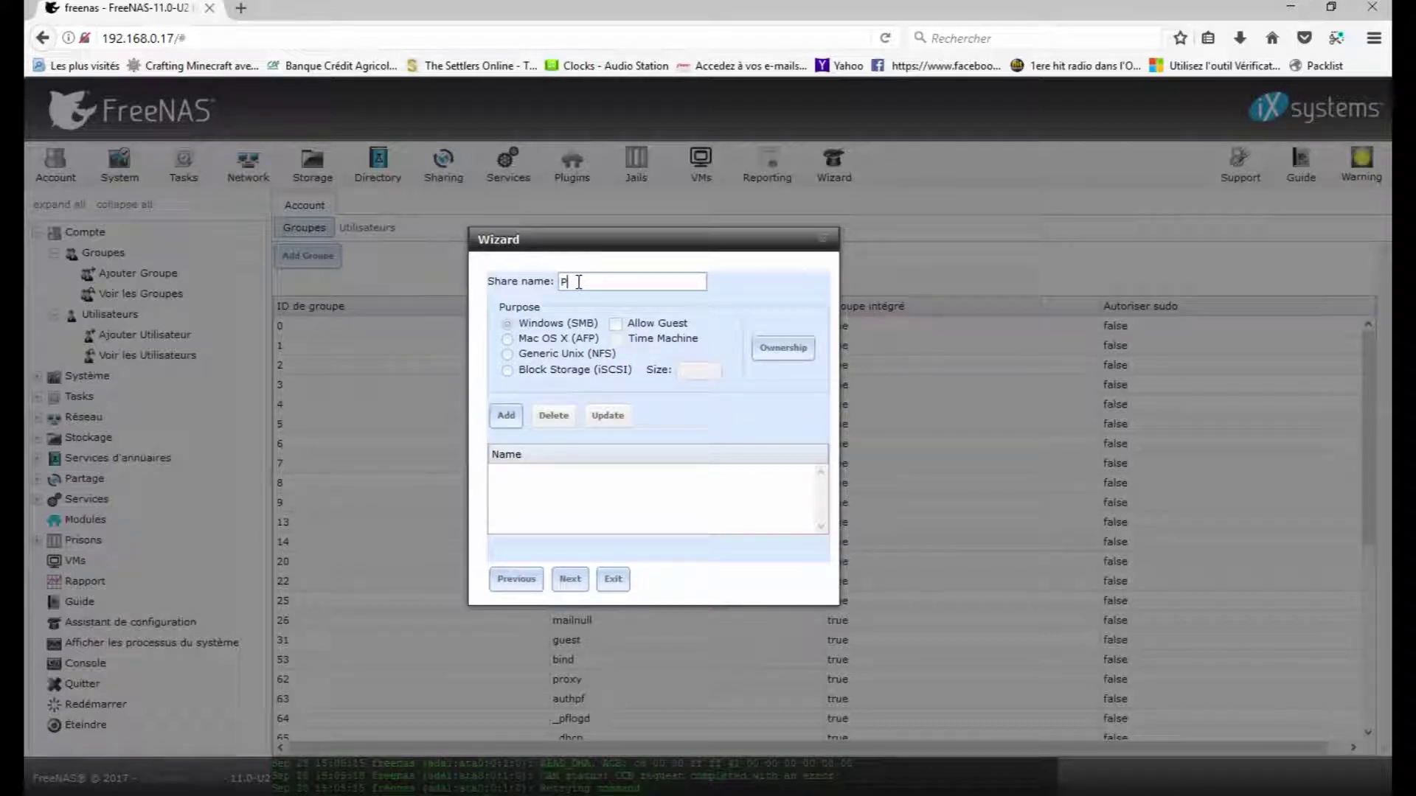
type("artage 1")
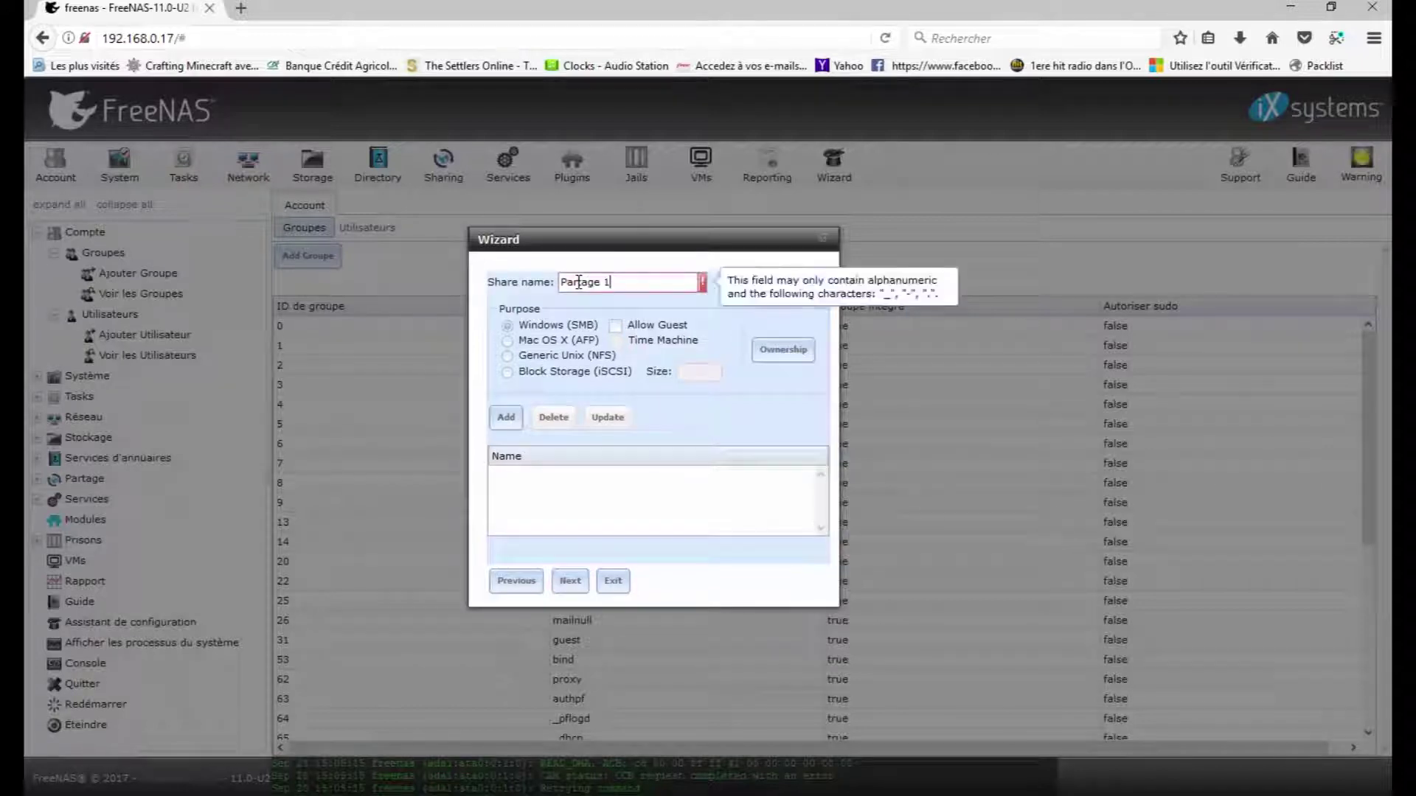
key("BackSpace")
key("BackSpace")
type("1")
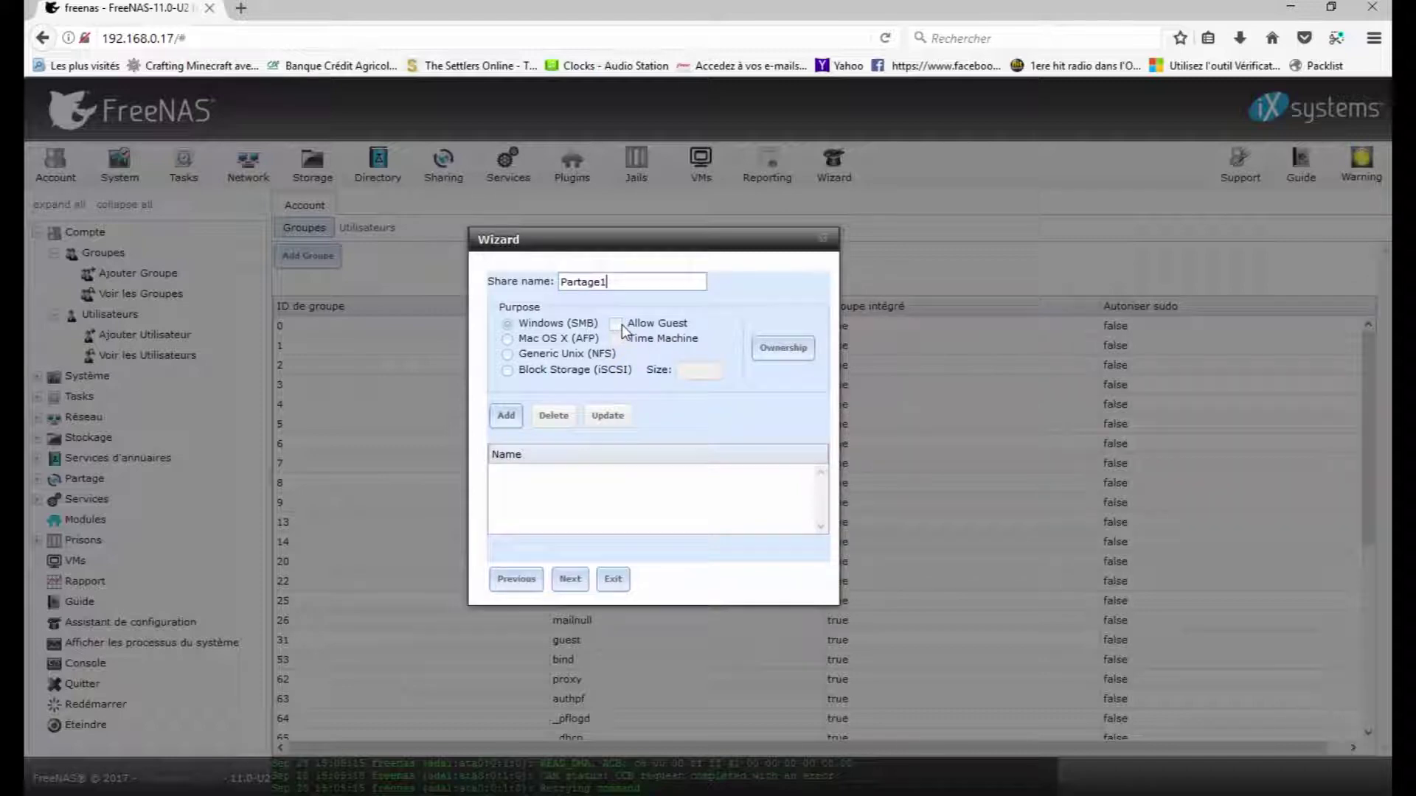
left_click(510, 422)
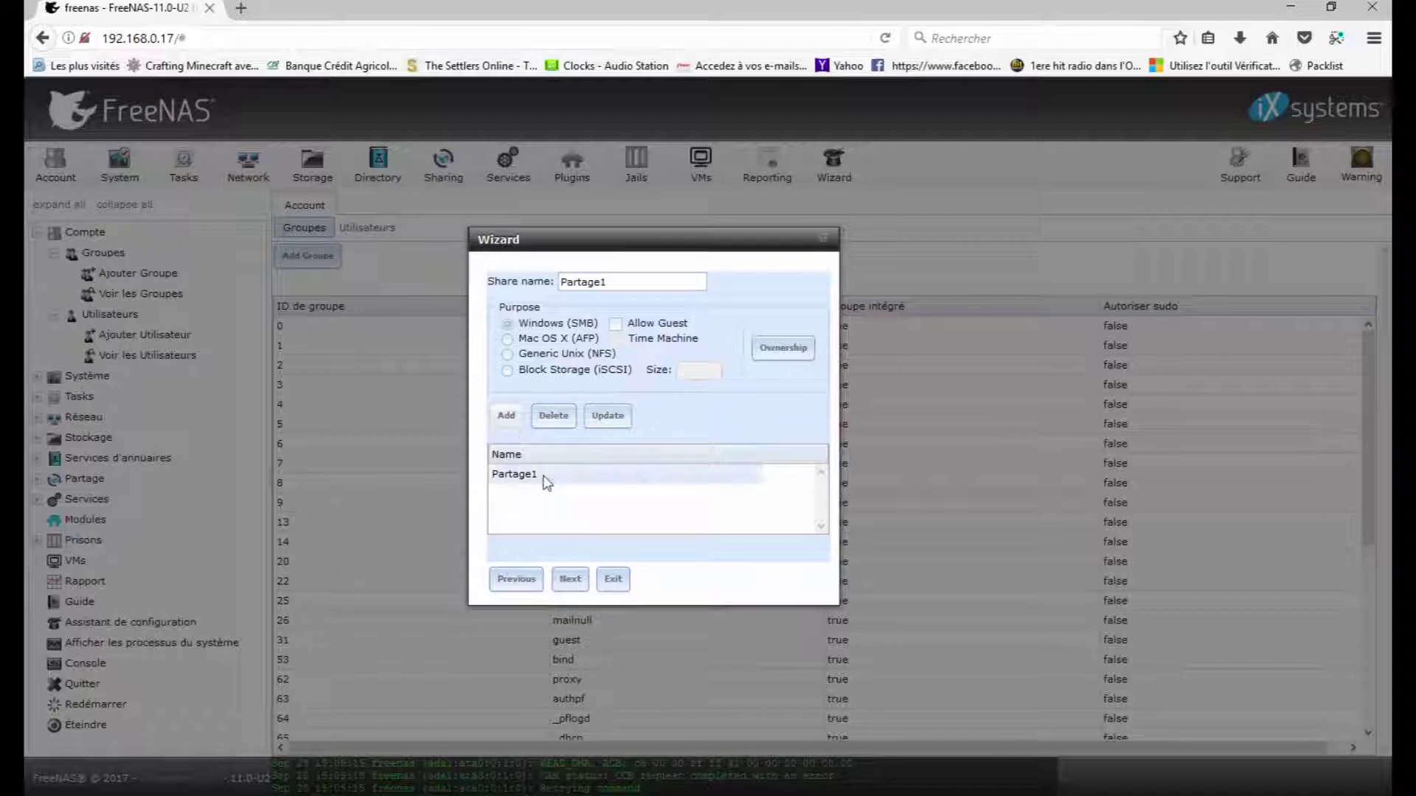
- Add a second Windows (SMB) share named Partage2 and proceed to the e-mail settings
left_click(623, 283)
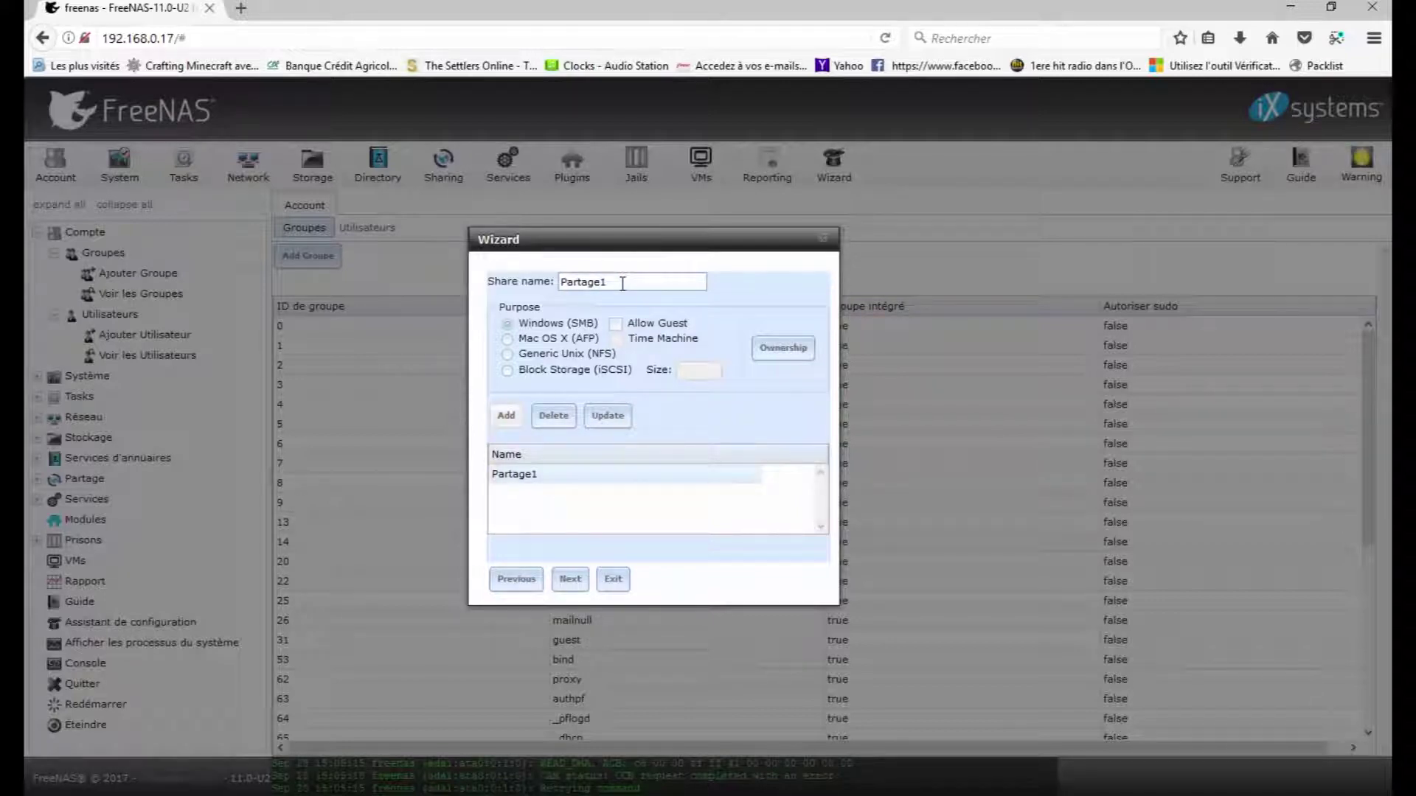
key("BackSpace")
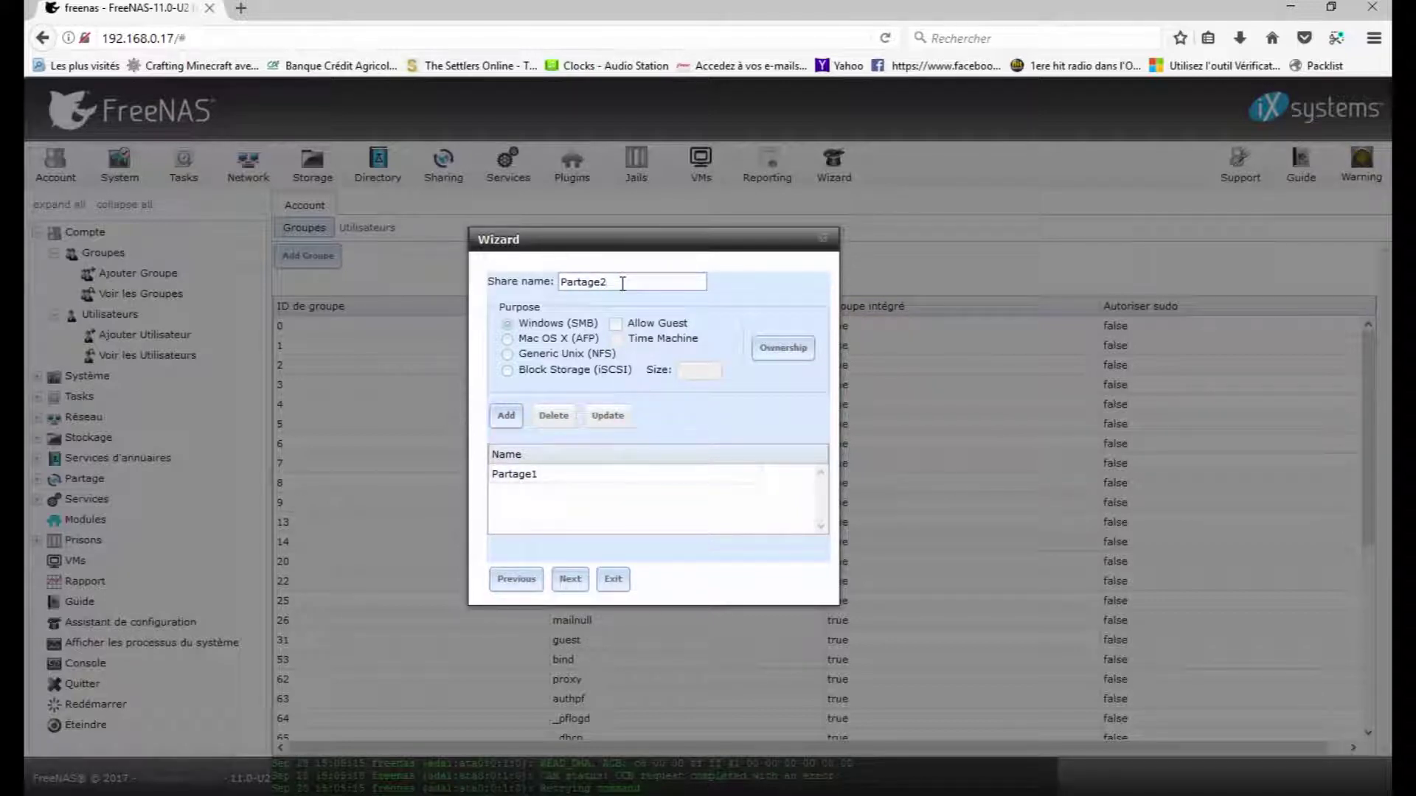
left_click(506, 416)
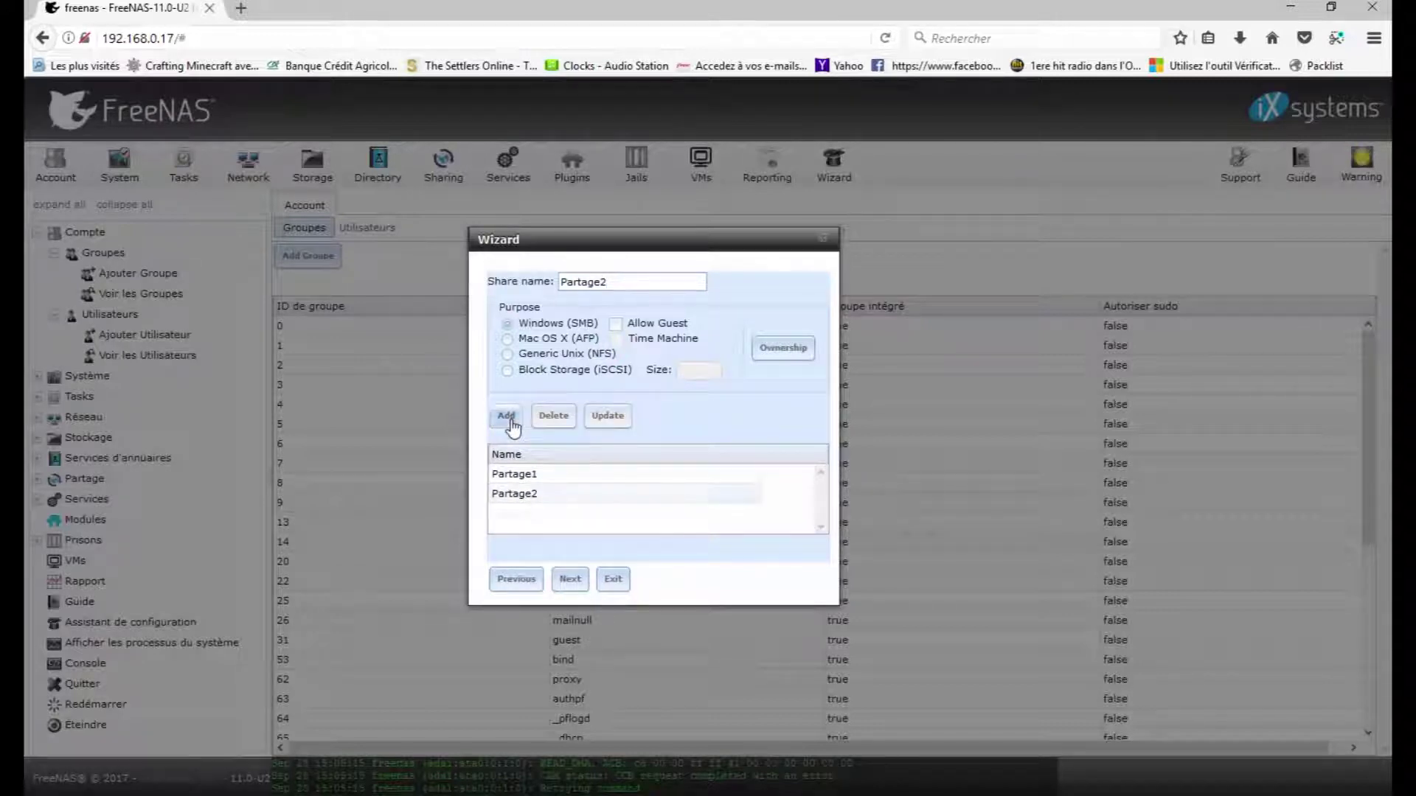
left_click(571, 580)
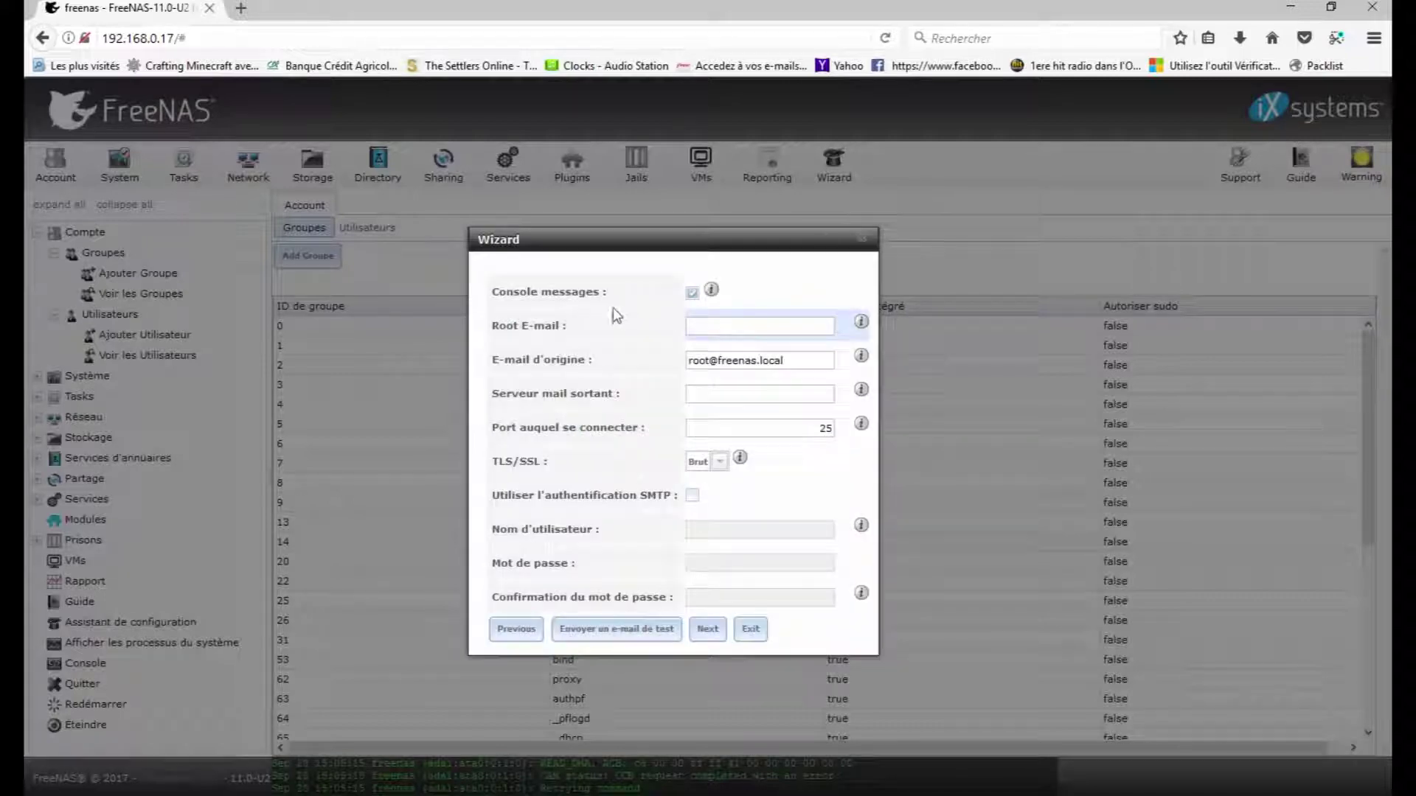
- Keep console messages enabled, leave the e-mail settings unchanged, and confirm the wizard's pending actions
left_click(693, 294)
left_click(693, 294)
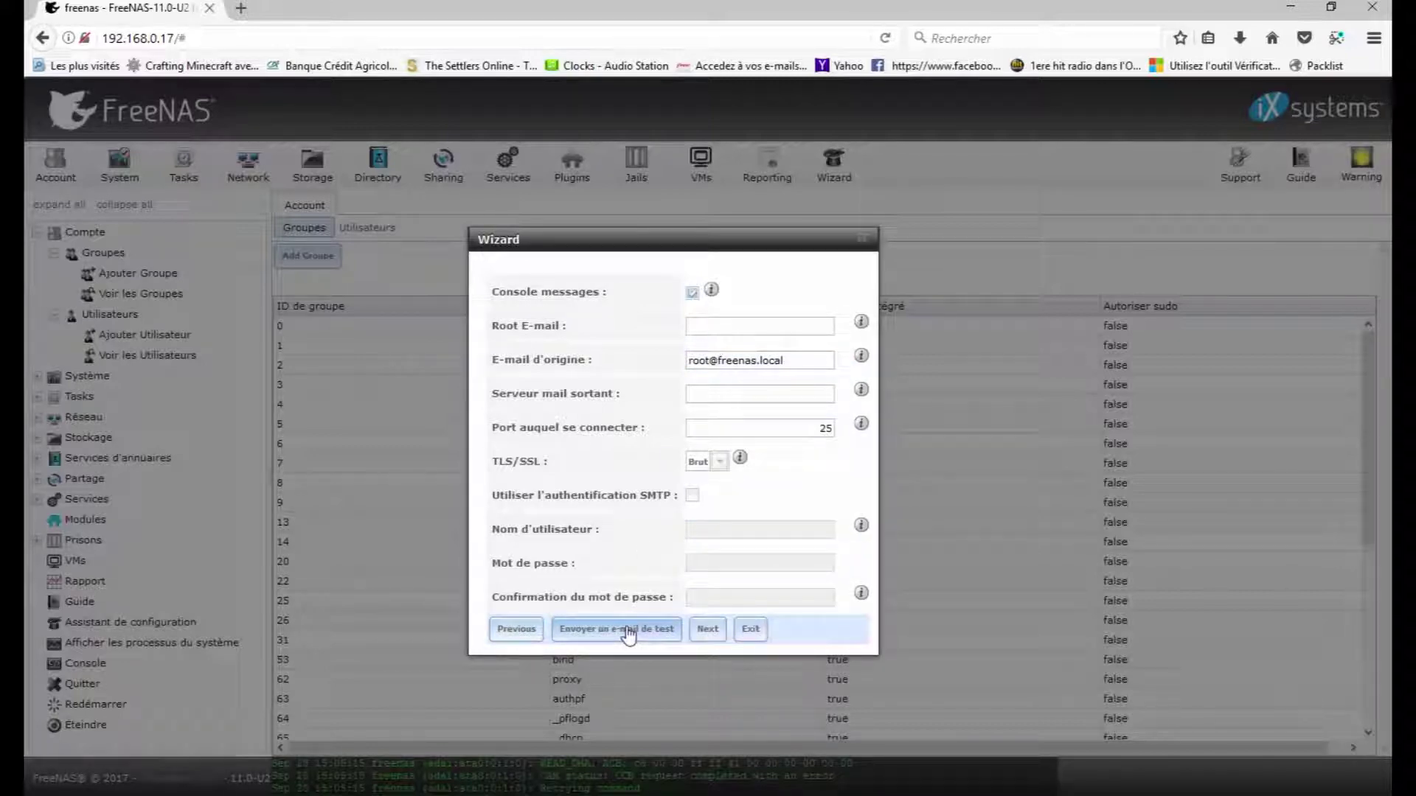
left_click(708, 630)
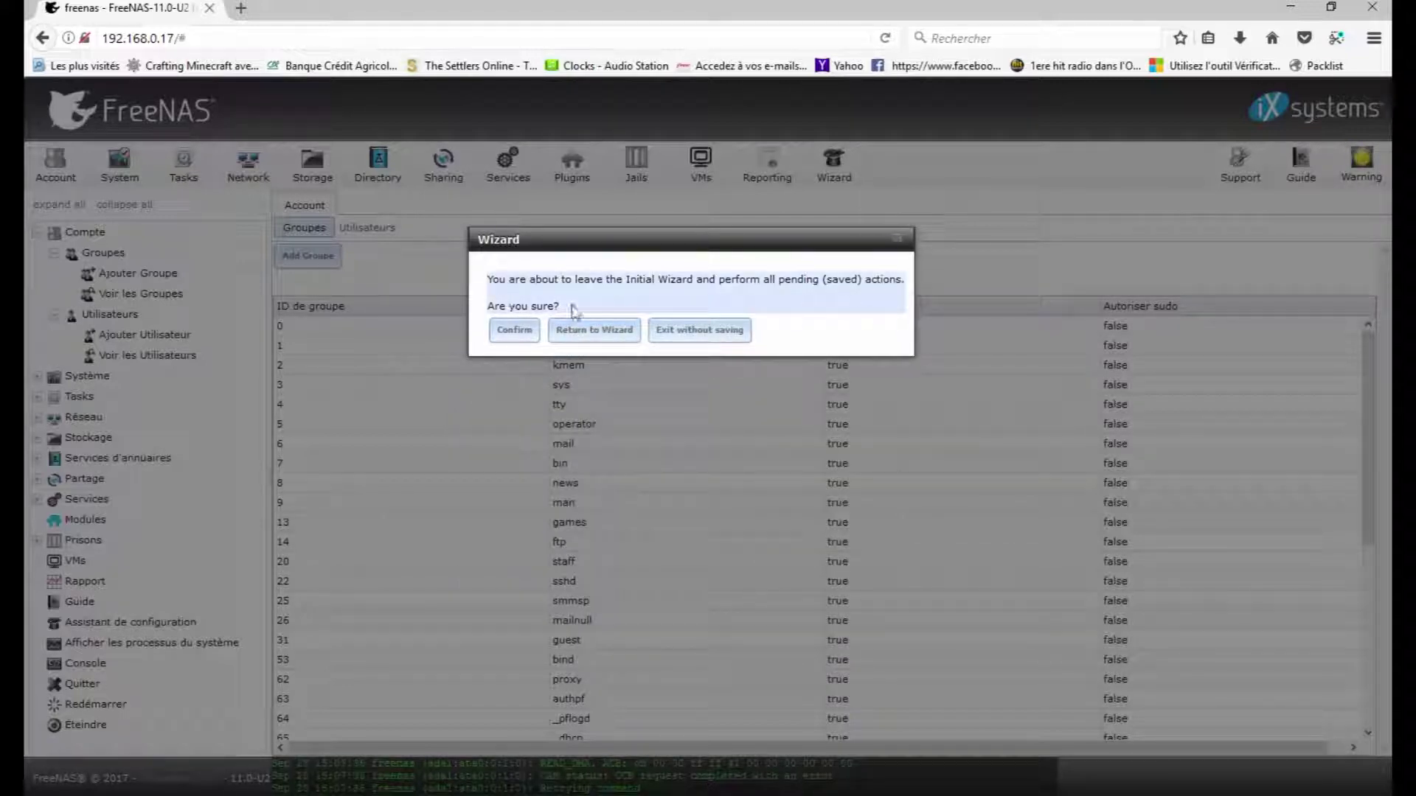
left_click(514, 332)
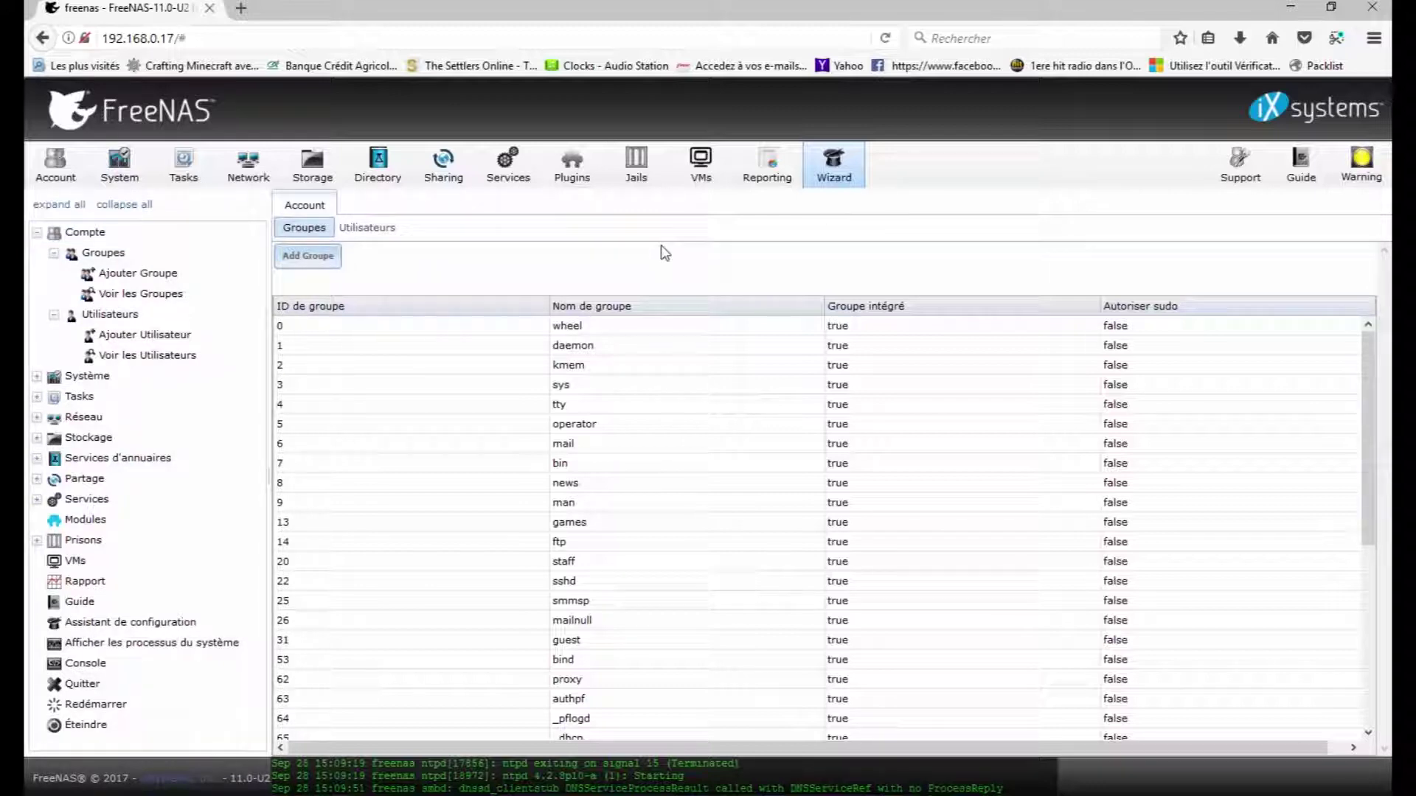
- Stop the SMB service in the services list and start it again, keeping its start-on-boot option enabled
left_click(511, 183)
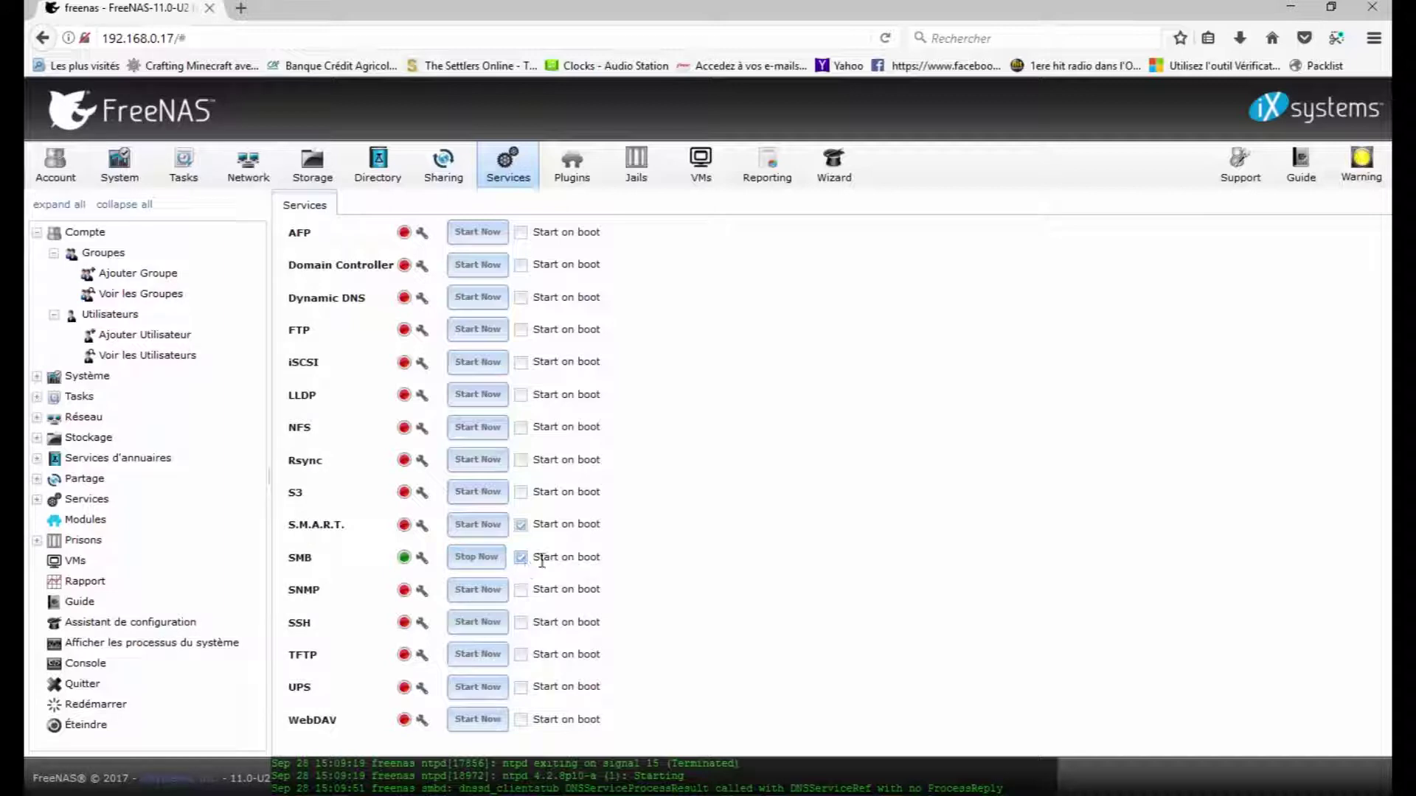
left_click_drag(533, 558, 609, 571)
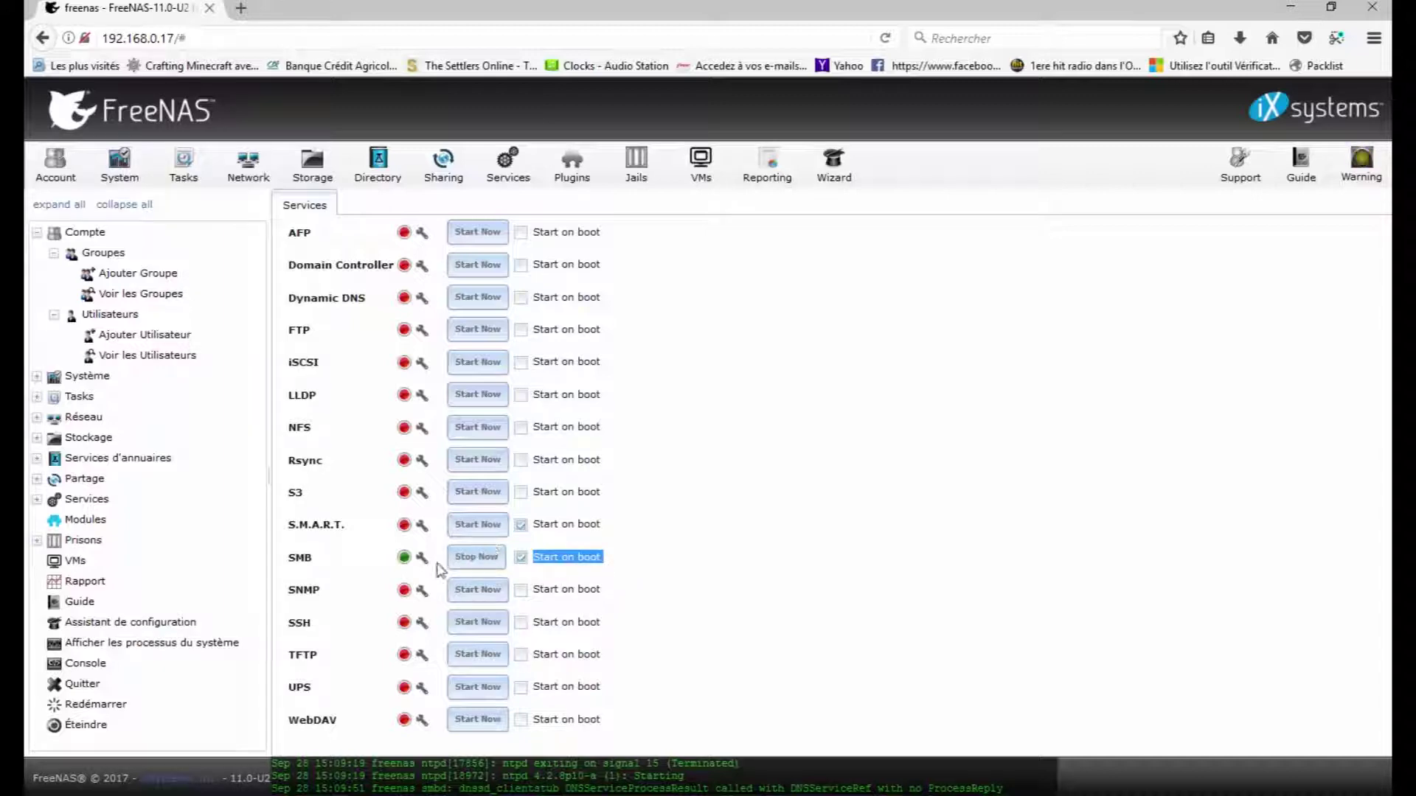
left_click(489, 566)
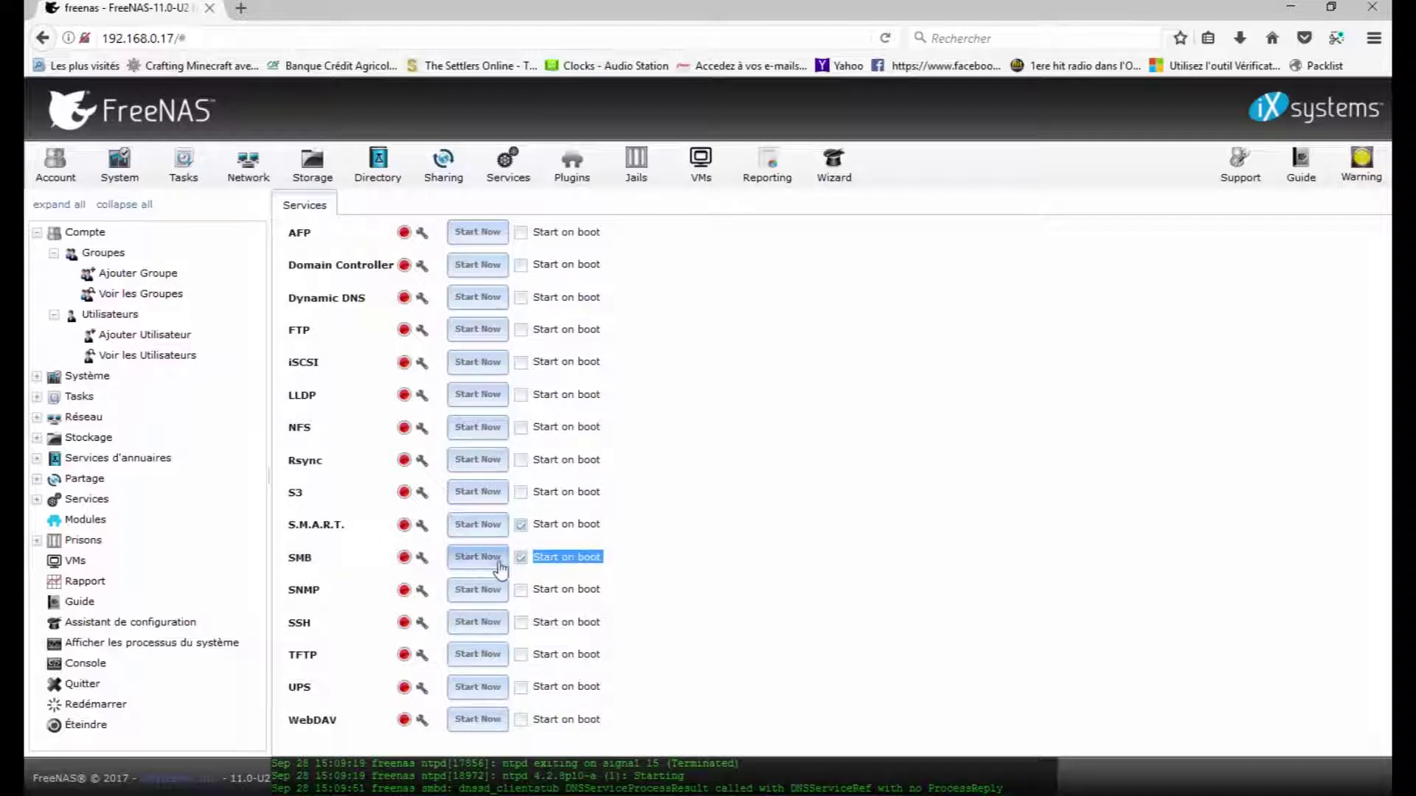
left_click(522, 558)
left_click(521, 558)
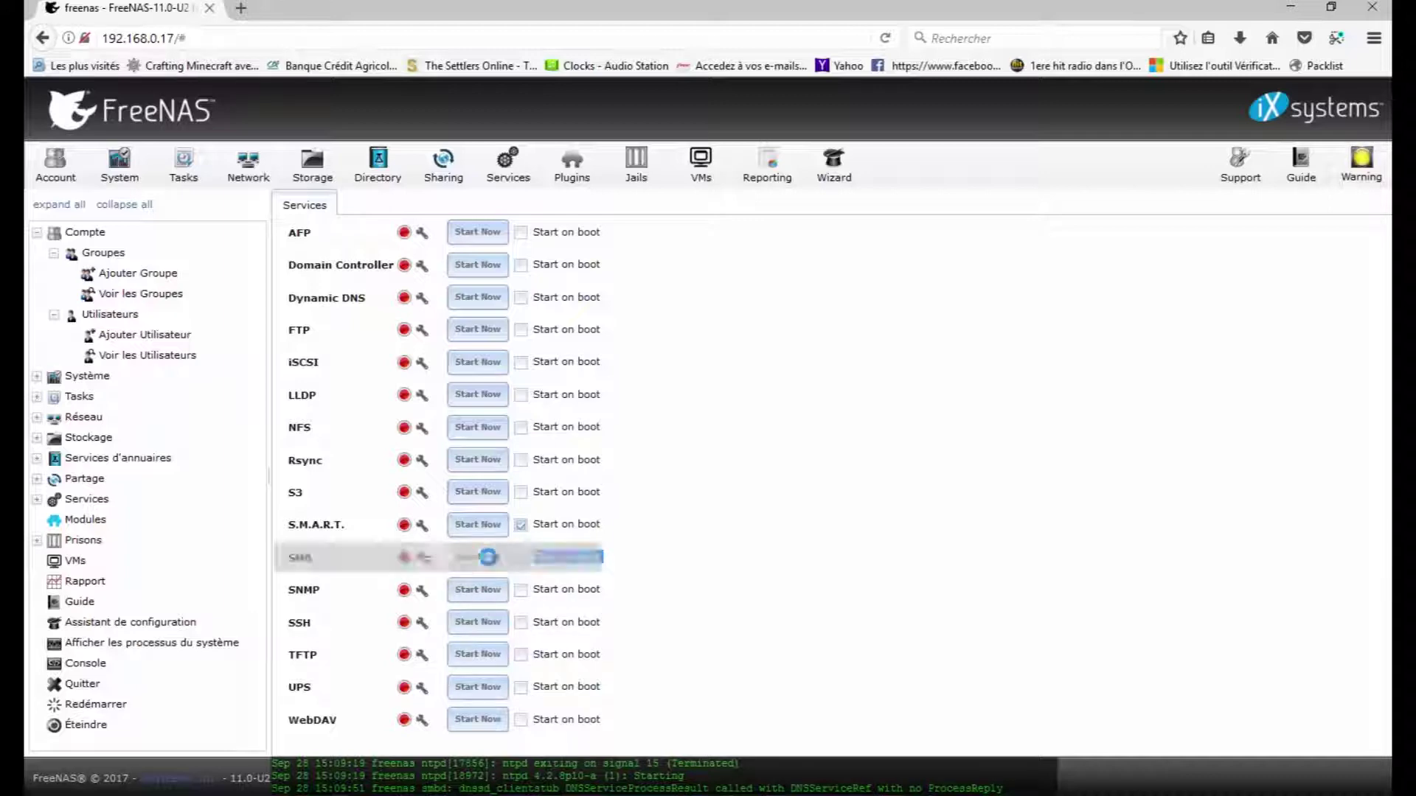
left_click(479, 558)
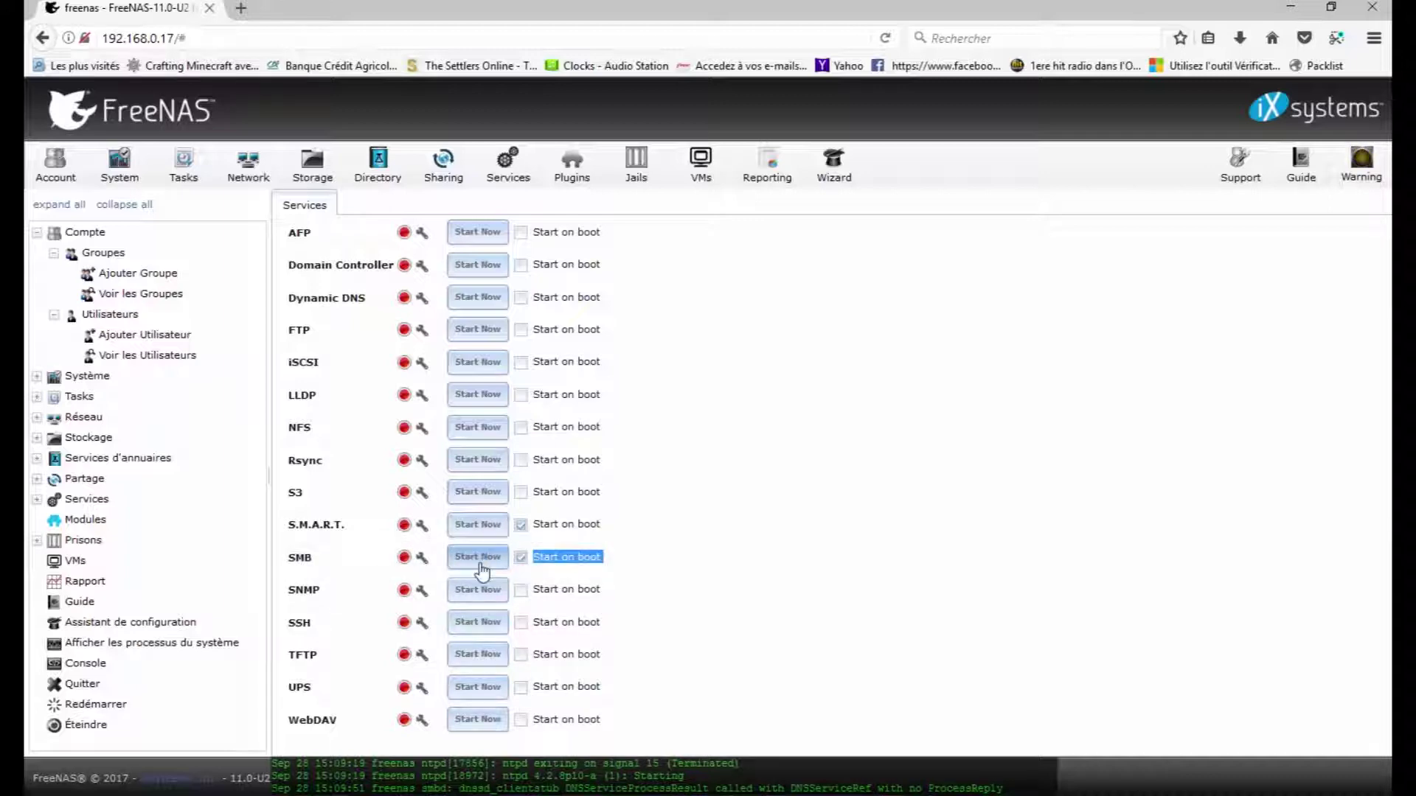